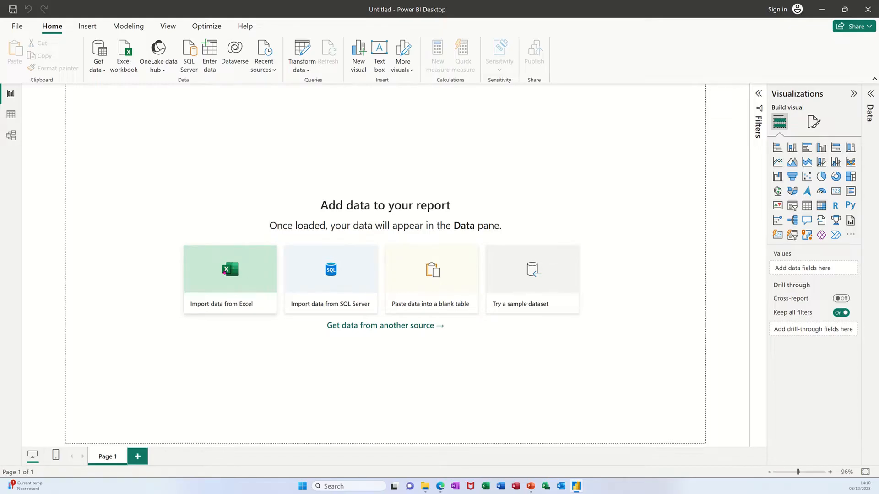
Step: Import the ResellerSales table from the Sales Details Excel workbook into the query editor
click(226, 270)
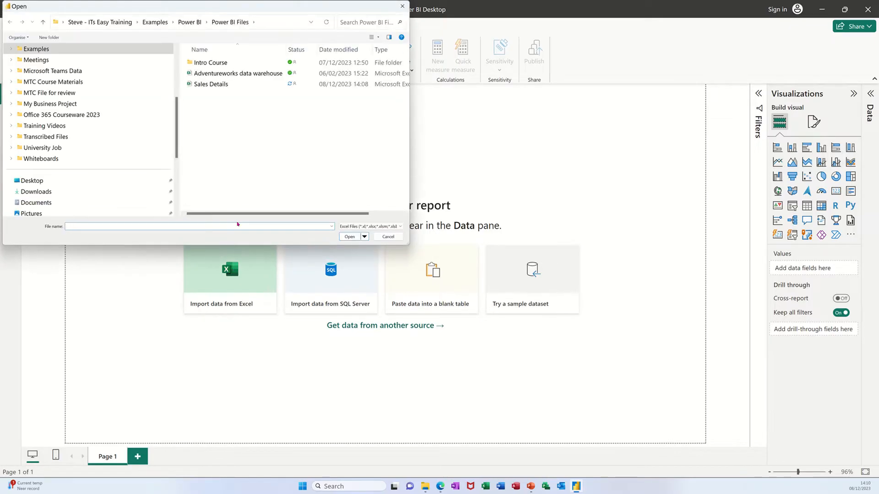
double_click(206, 85)
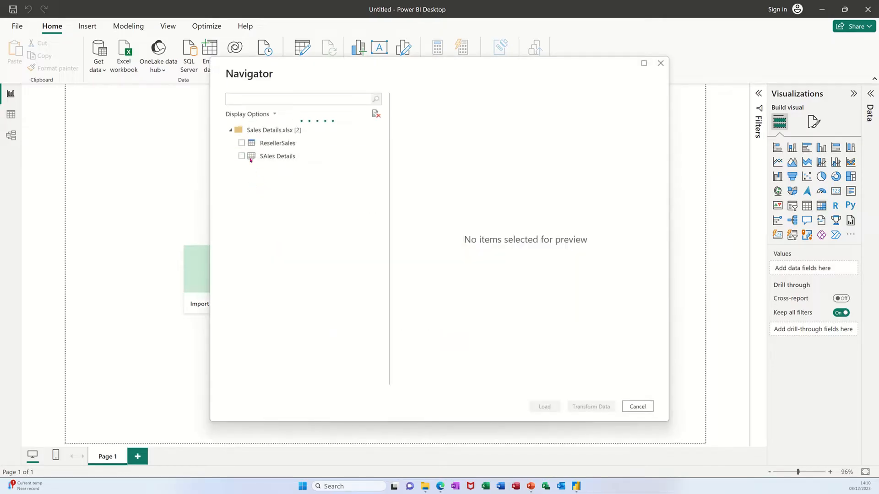
click(241, 143)
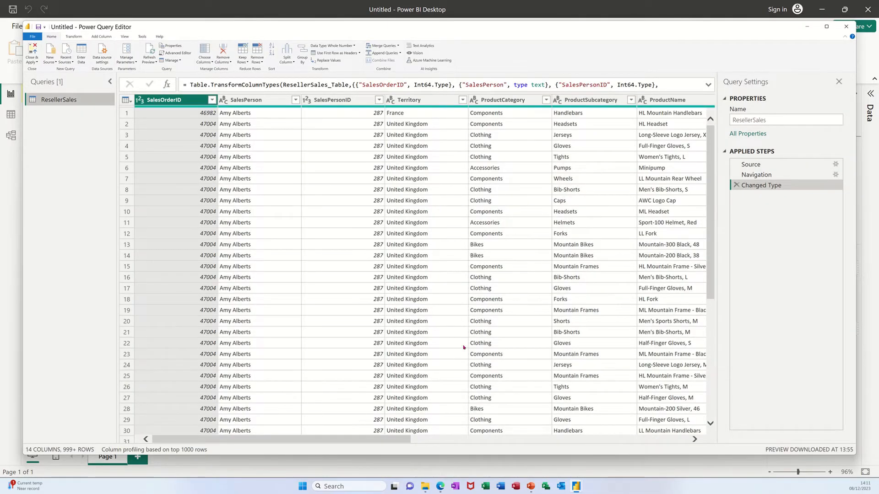
Step: Rename the ProductCategory column to Category
double_click(504, 100)
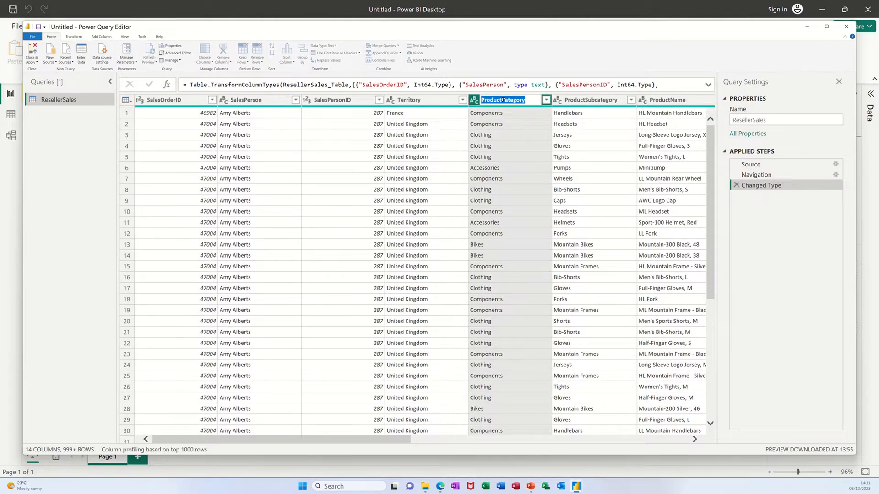
click(501, 100)
key(BackSpace)
key(BackSpace)
key(BackSpace)
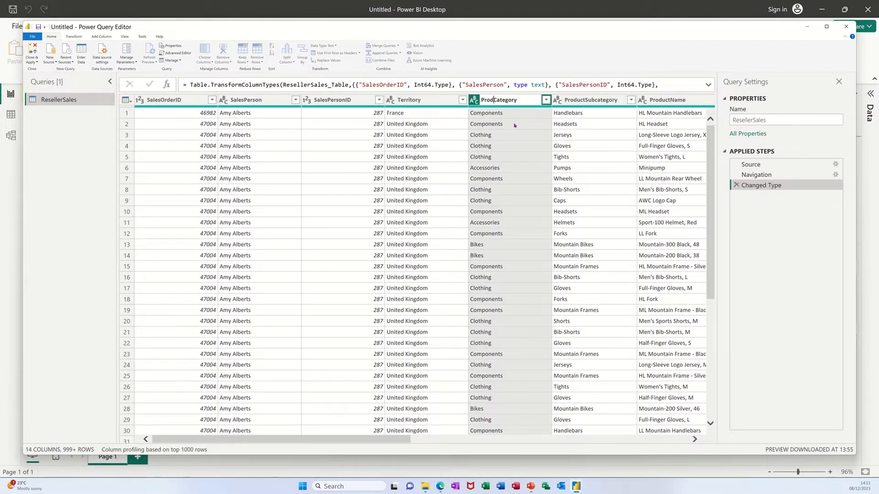
key(BackSpace)
key(BackSpace)
key(BackSpace)
key(Return)
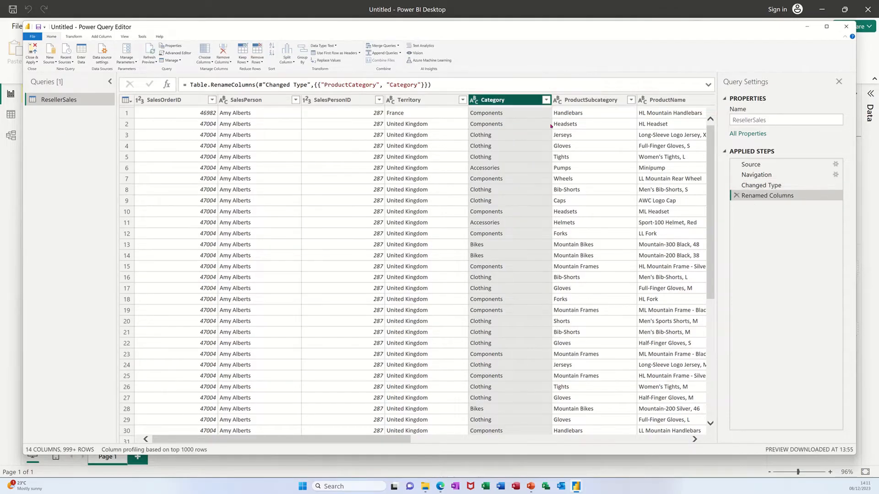
Step: Rename ProductSubcategory to Subcategory and ProductName to Name
click(585, 100)
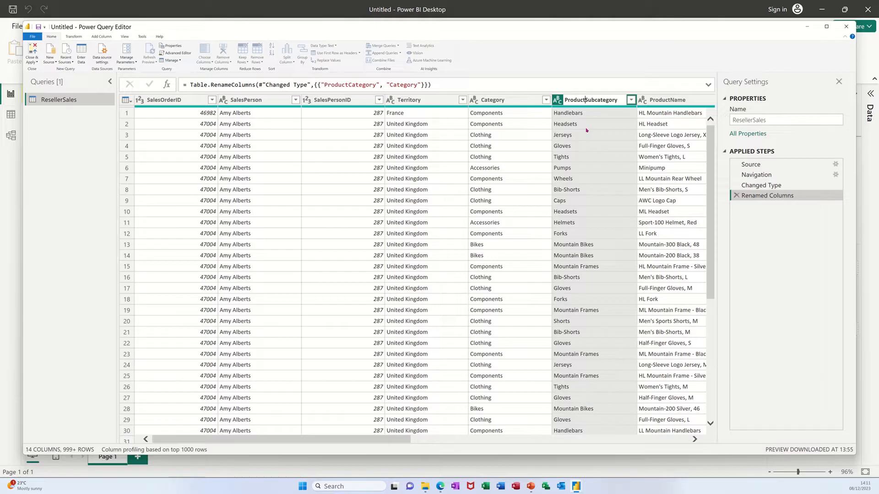
key(BackSpace)
key(BackSpace)
key(BackSpace)
key(BackSpace)
key(BackSpace)
key(BackSpace)
key(Return)
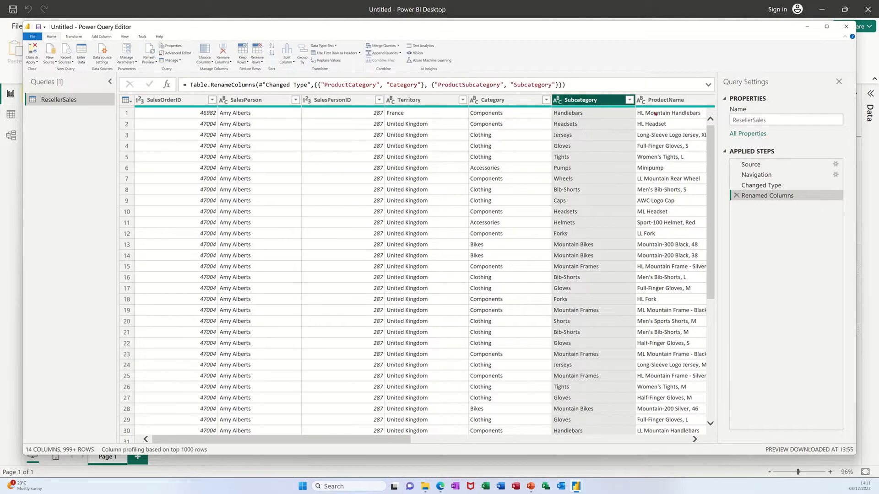
click(655, 100)
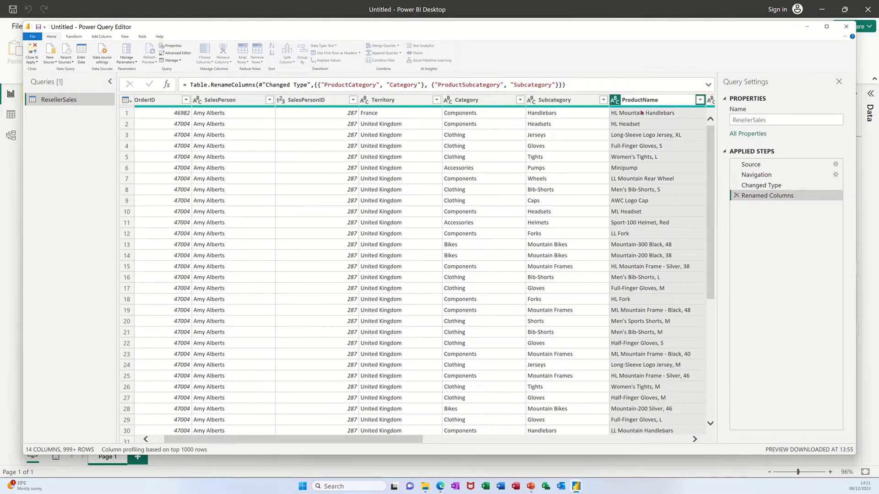
key(BackSpace)
key(BackSpace)
key(BackSpace)
key(BackSpace)
key(BackSpace)
key(BackSpace)
key(Return)
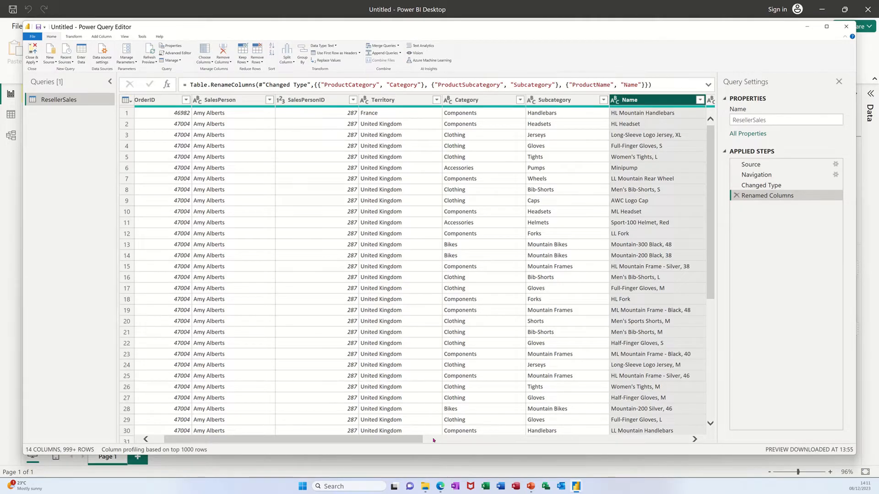
drag(414, 441, 522, 402)
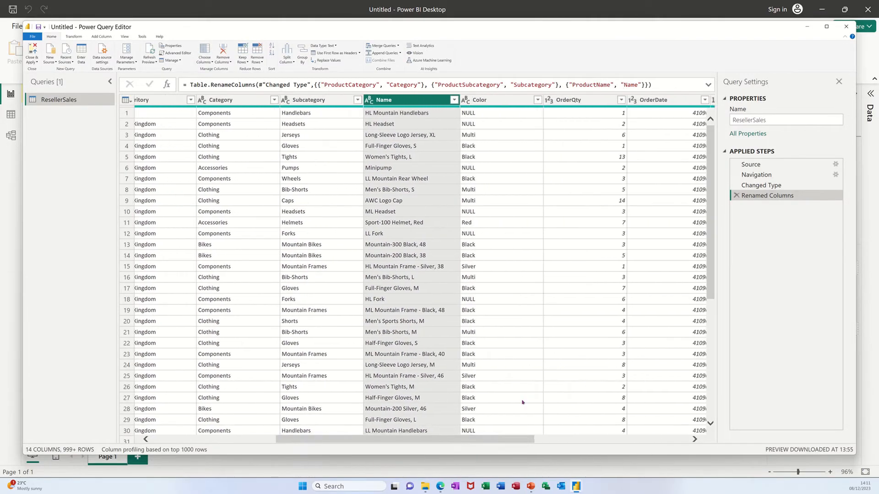
click(487, 118)
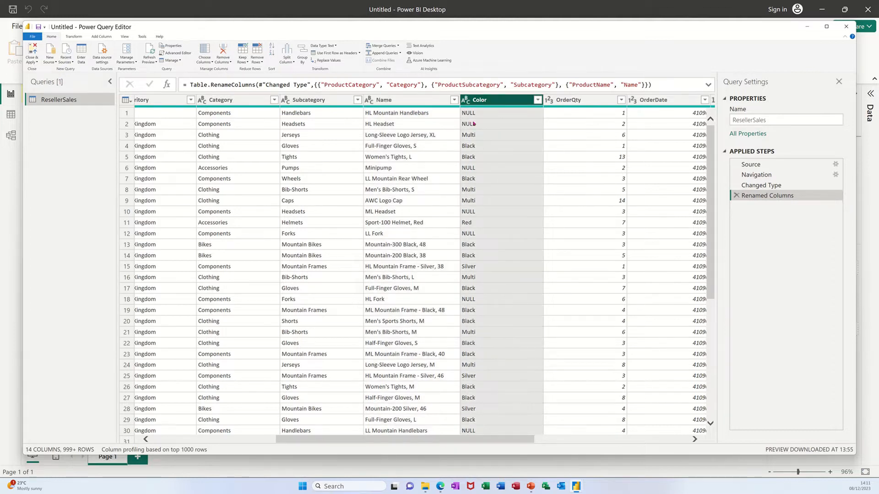
Step: Replace every NULL value in the Color column with NA
click(75, 37)
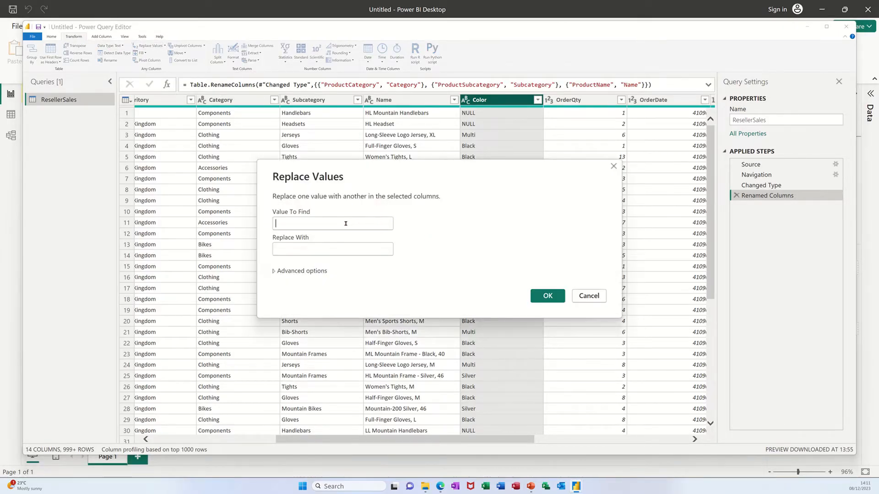
click(345, 223)
text(NULL)
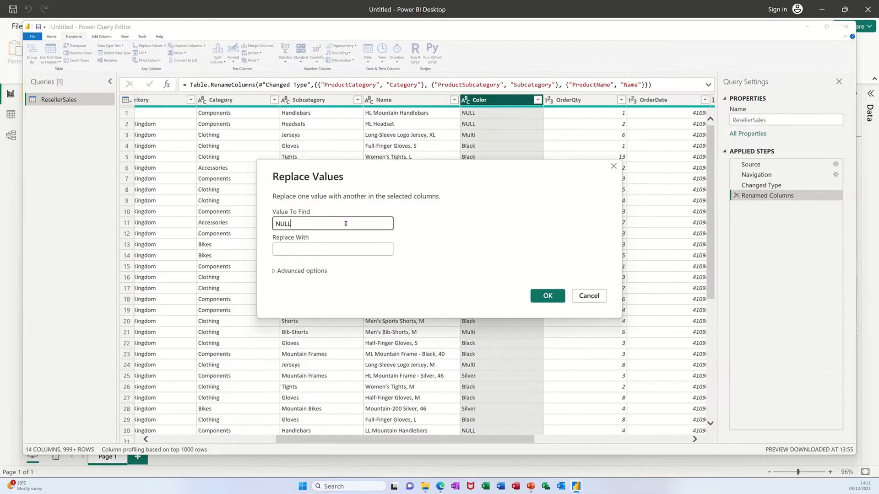
click(312, 248)
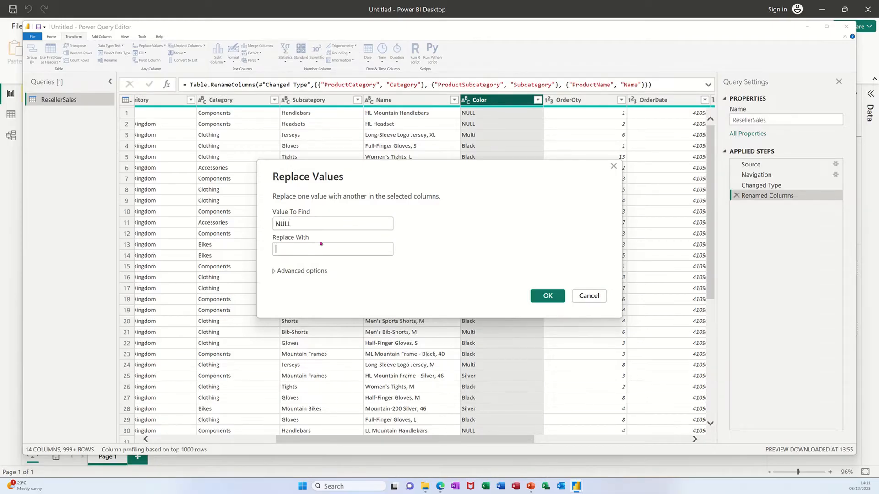
text(AN)
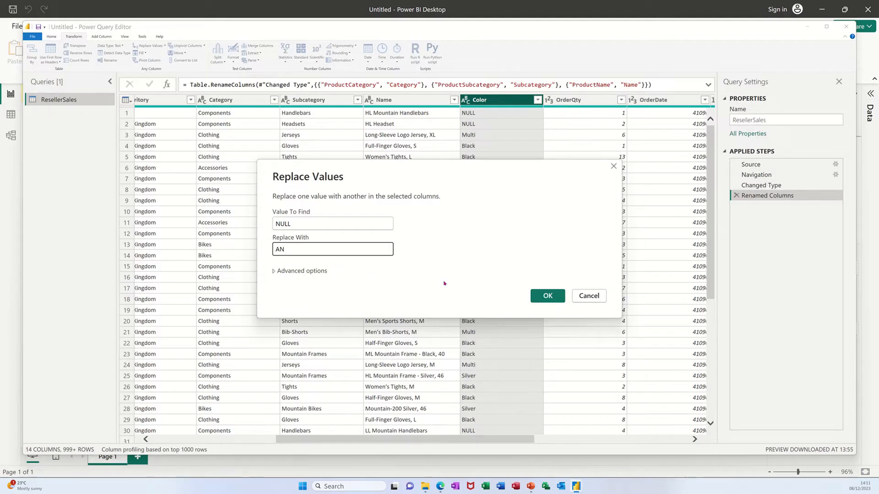
key(BackSpace)
key(BackSpace)
text(N)
text(A)
click(547, 296)
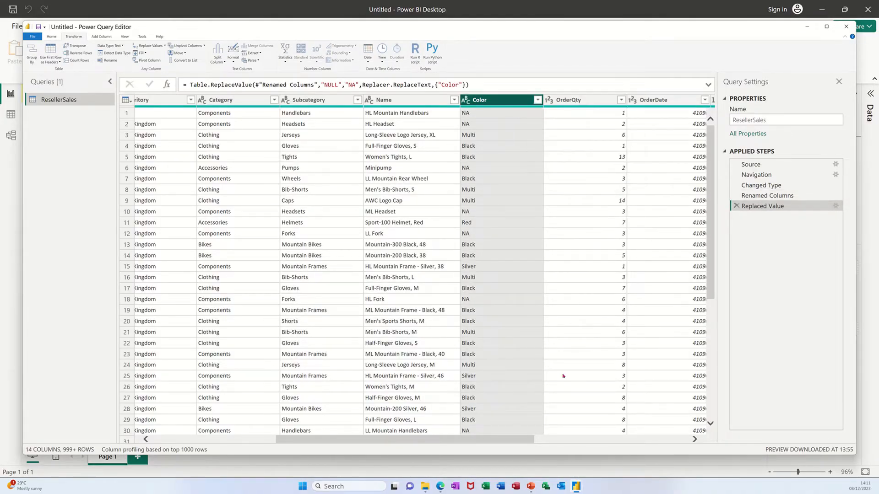
drag(519, 439, 558, 440)
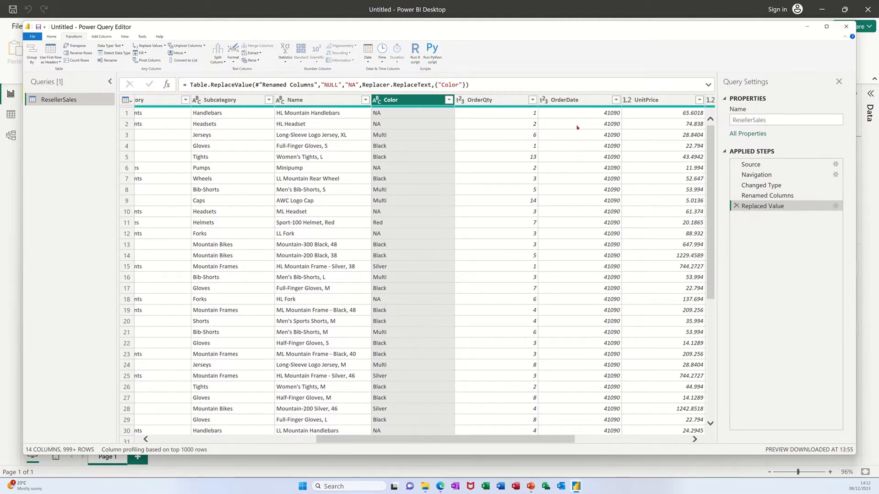
Step: Make OrderDate a date, UnitPrice a fixed decimal currency, and UnitPriceDiscount a percentage
click(546, 101)
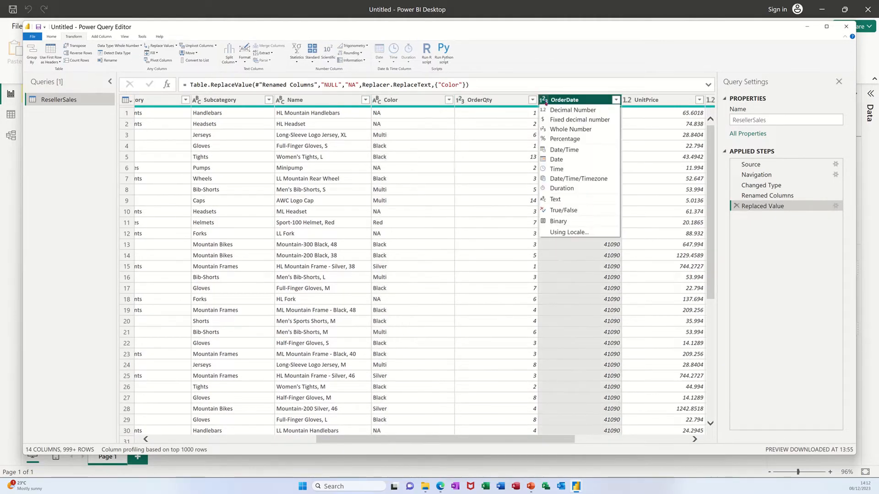
click(553, 160)
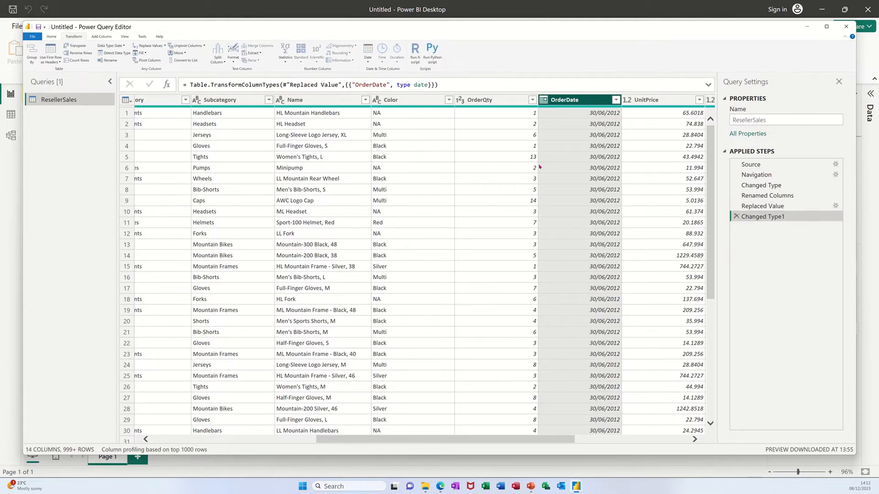
click(626, 100)
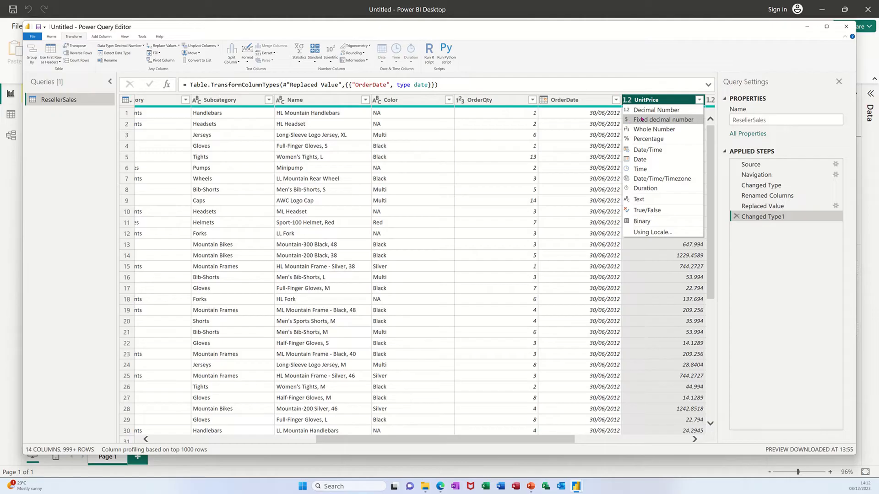
click(638, 119)
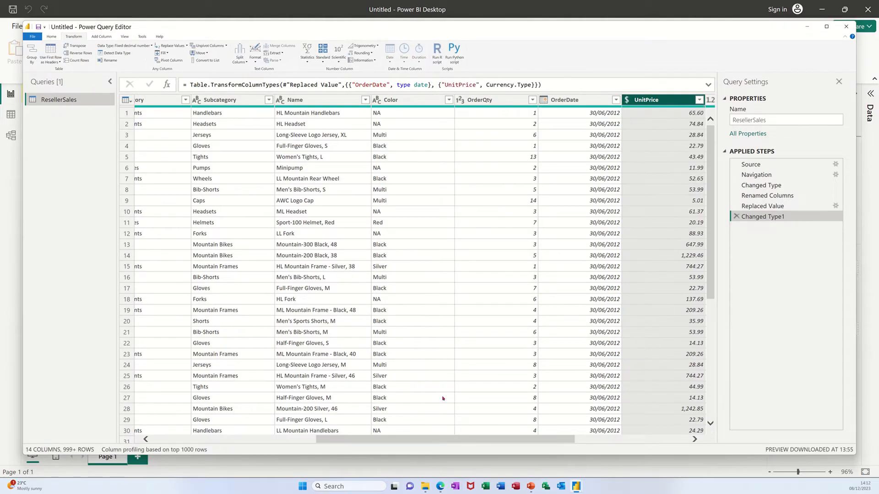
drag(476, 441, 589, 440)
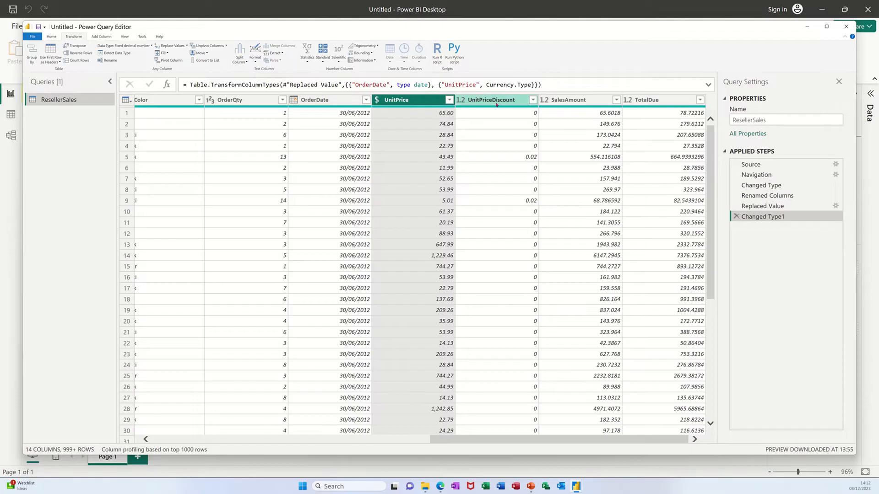
click(461, 100)
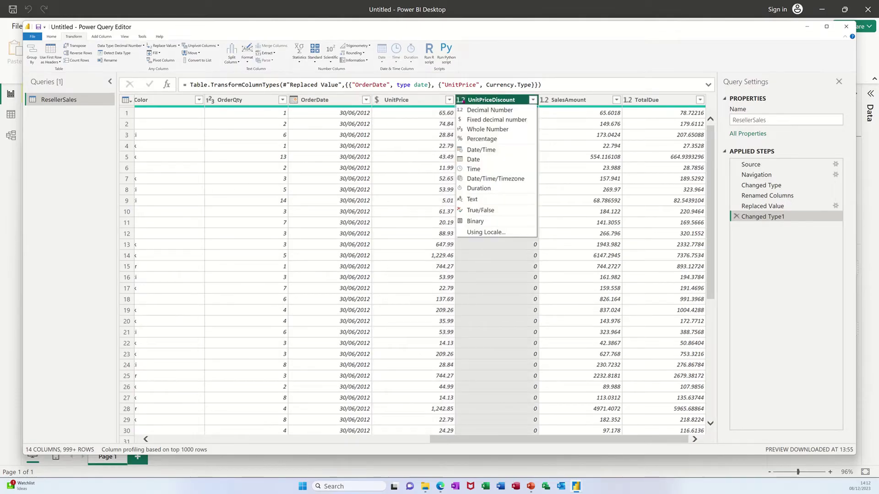
click(485, 139)
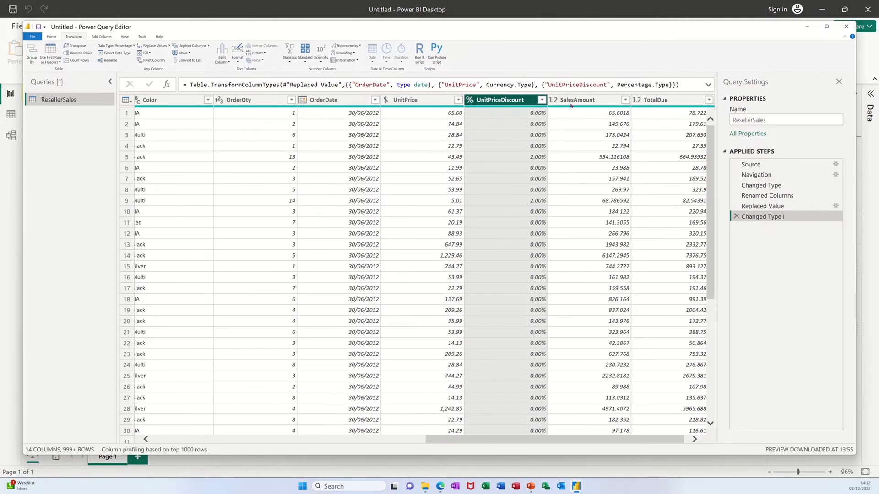
Step: Make SalesAmount and TotalDue fixed decimal currency columns
click(553, 100)
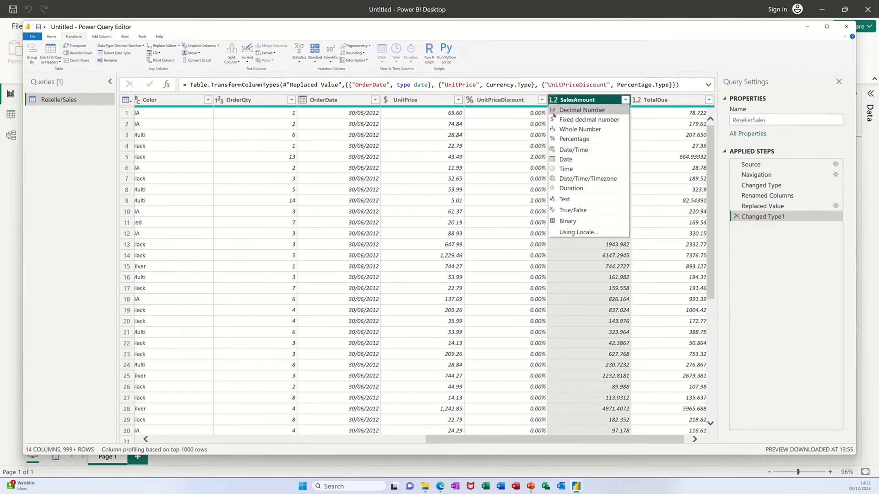
click(557, 121)
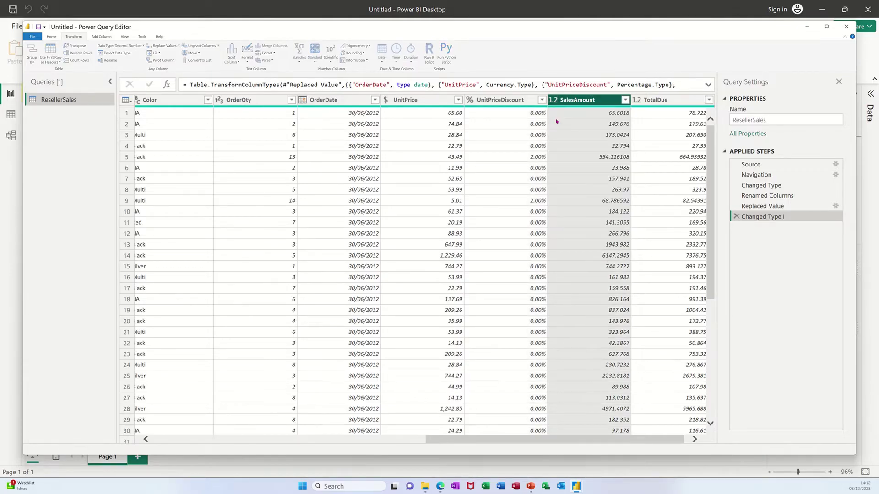
click(635, 103)
click(627, 100)
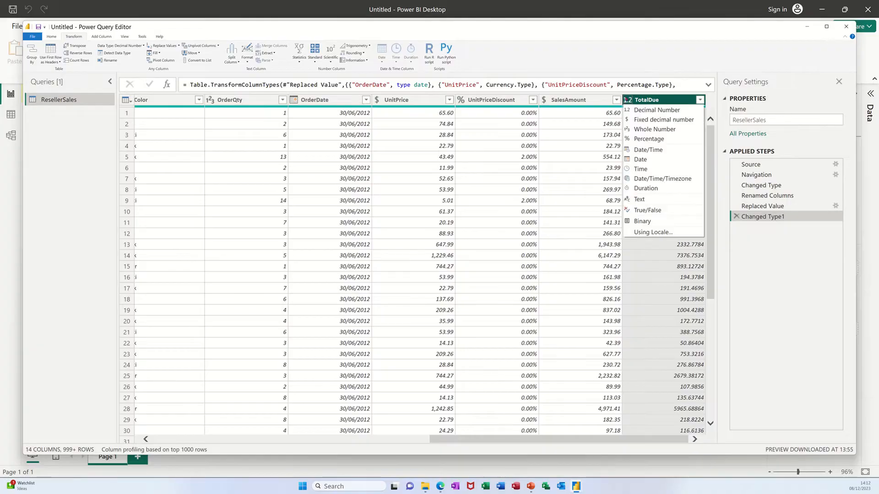
click(628, 119)
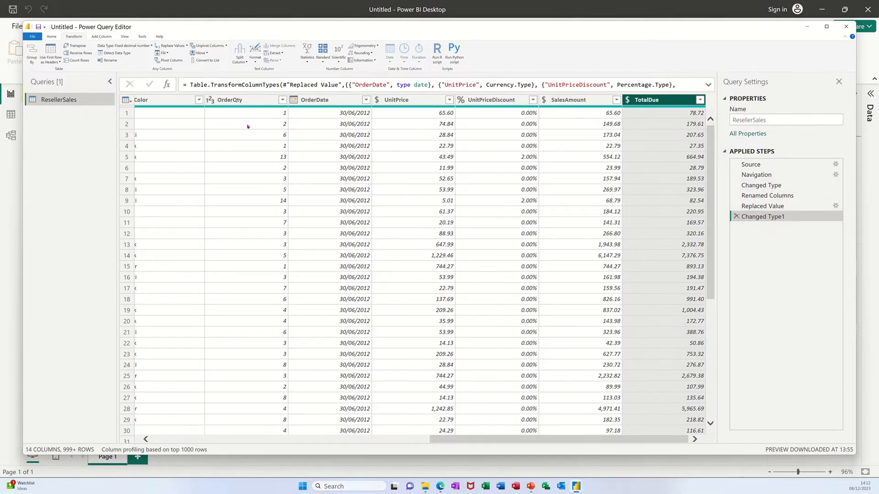
click(54, 38)
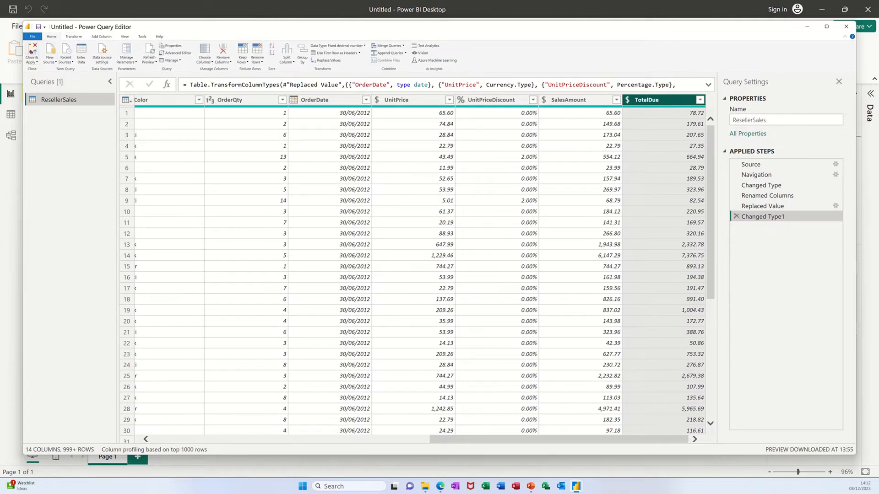
Step: Close & Apply the query and expand the ResellerSales fields in the report's Data pane
click(33, 49)
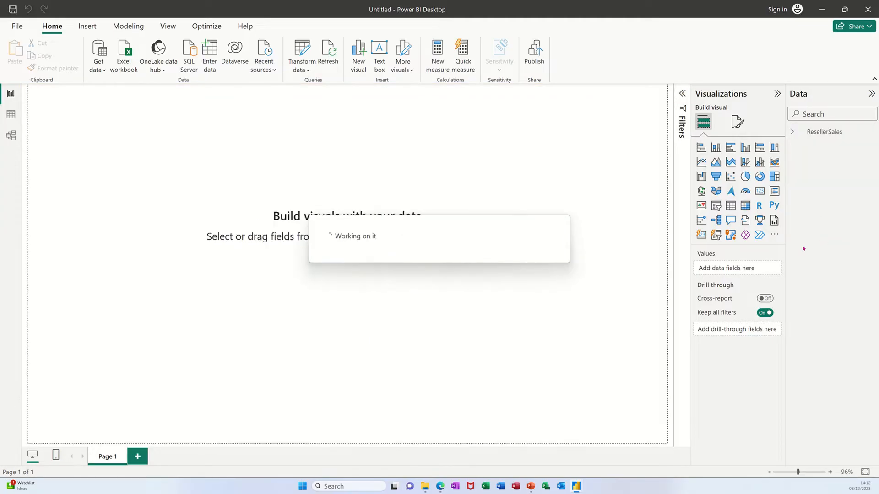
click(793, 133)
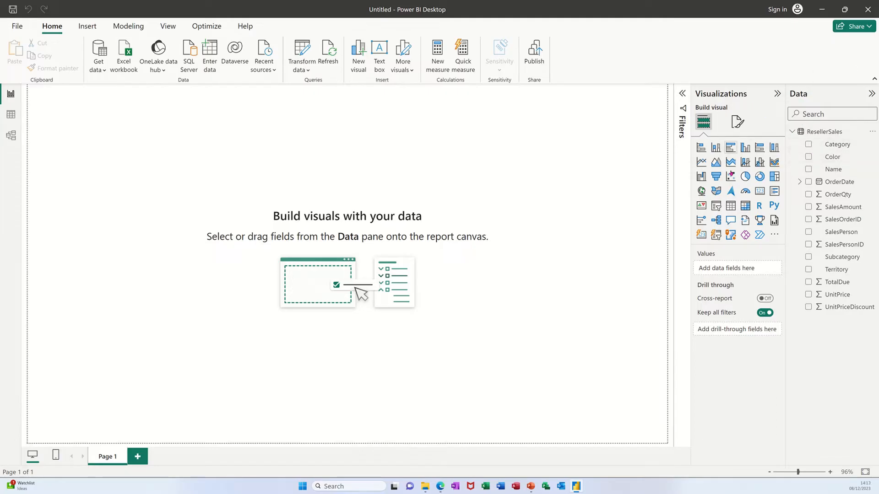
click(682, 96)
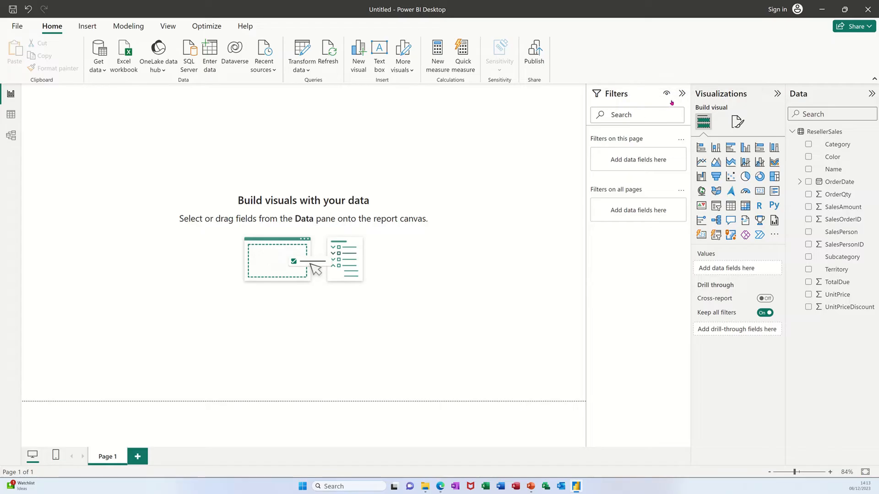
click(682, 94)
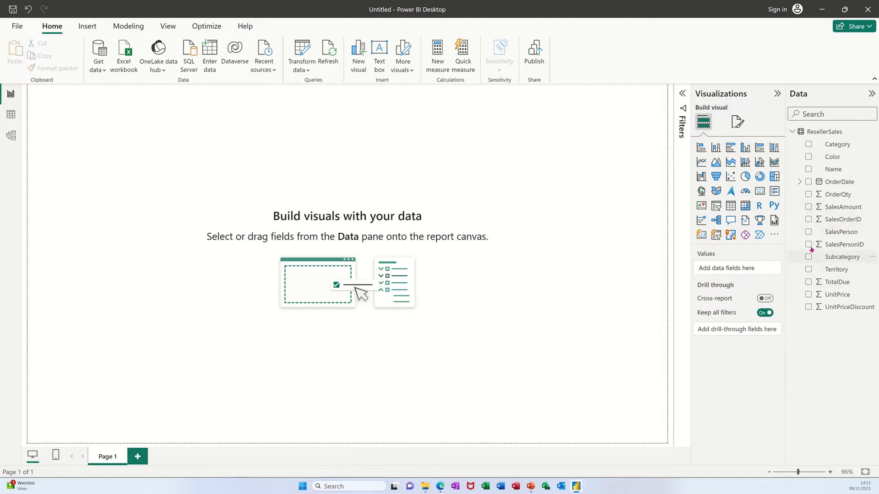
Step: Build a table of SalesPerson with Sum of SalesAmount, resized so all rows and columns show
click(808, 232)
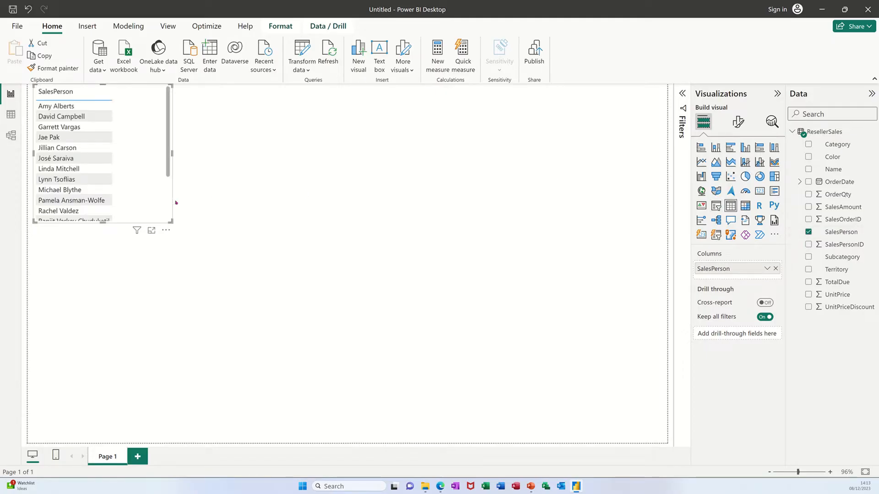
mouse_move(172, 222)
mouse_down()
mouse_move(197, 312)
mouse_move(145, 282)
mouse_up()
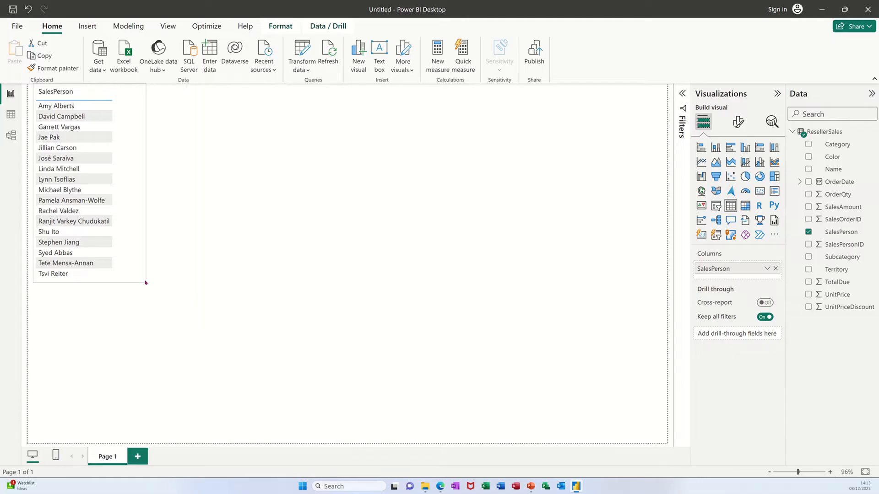
drag(146, 283, 133, 288)
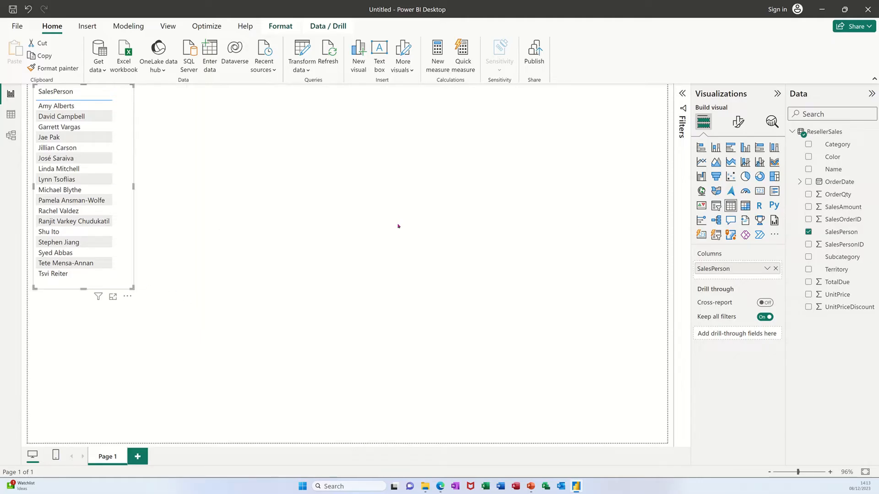
mouse_move(839, 207)
click(808, 207)
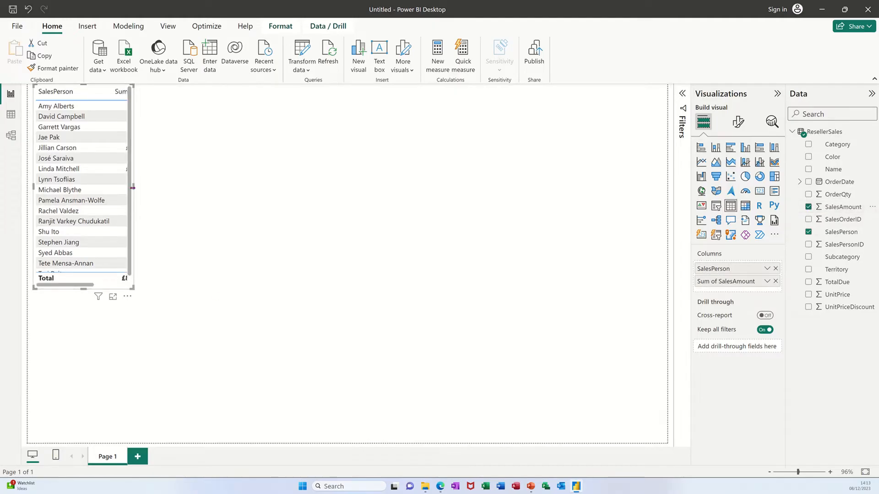
drag(133, 187, 221, 189)
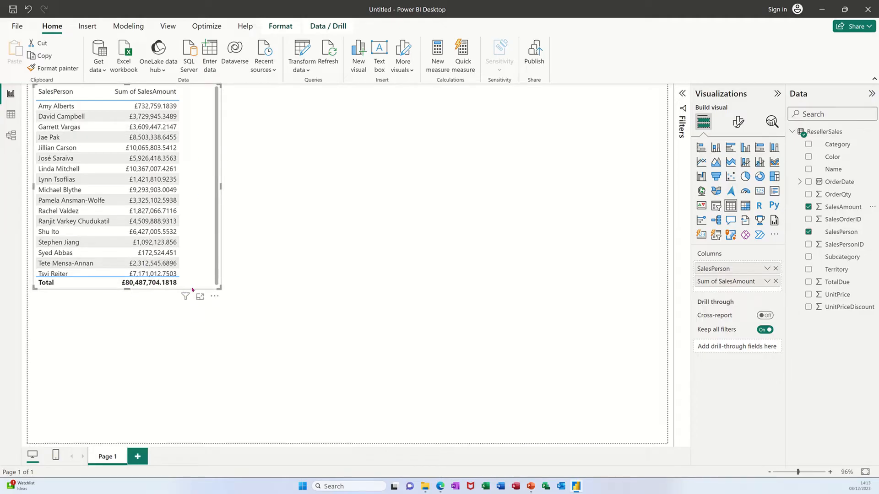
drag(127, 289, 125, 298)
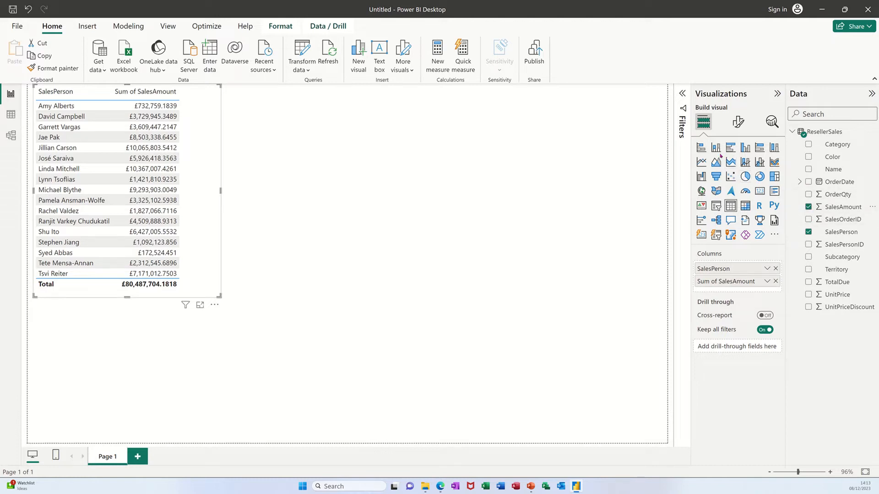
Step: Turn the table into a stacked bar chart and review its y-axis formatting options
click(700, 148)
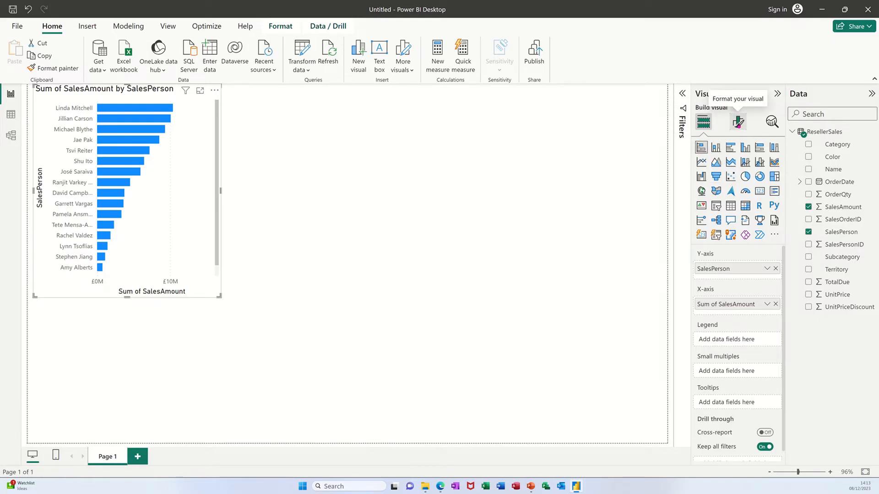
click(737, 121)
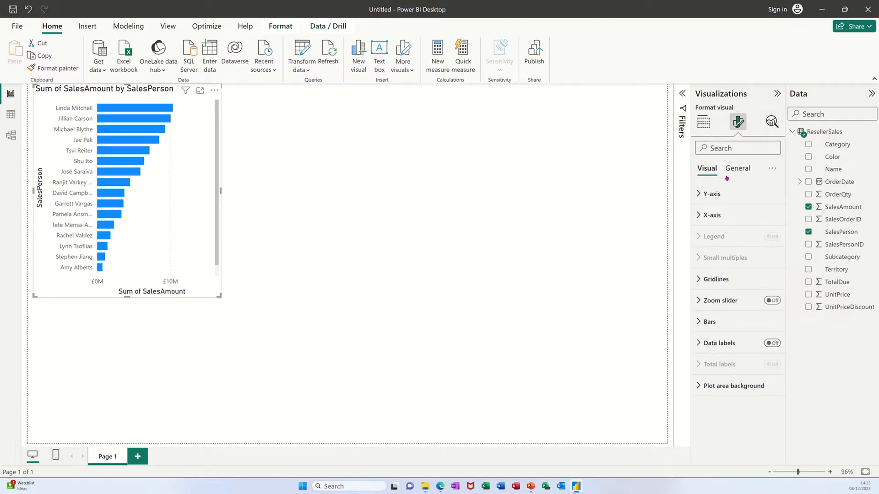
click(698, 194)
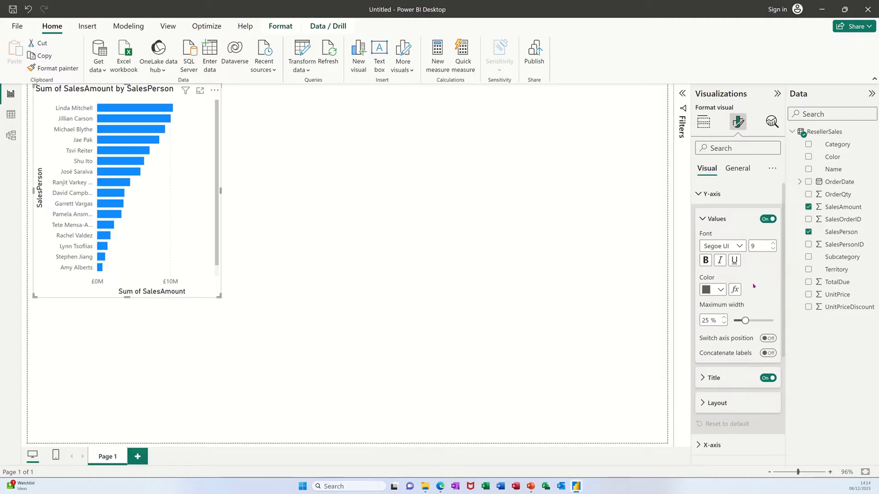
click(702, 218)
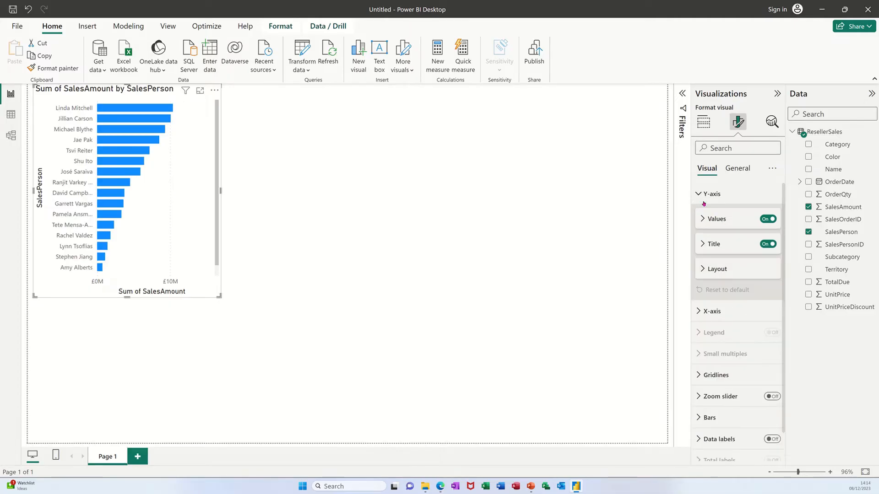
click(704, 244)
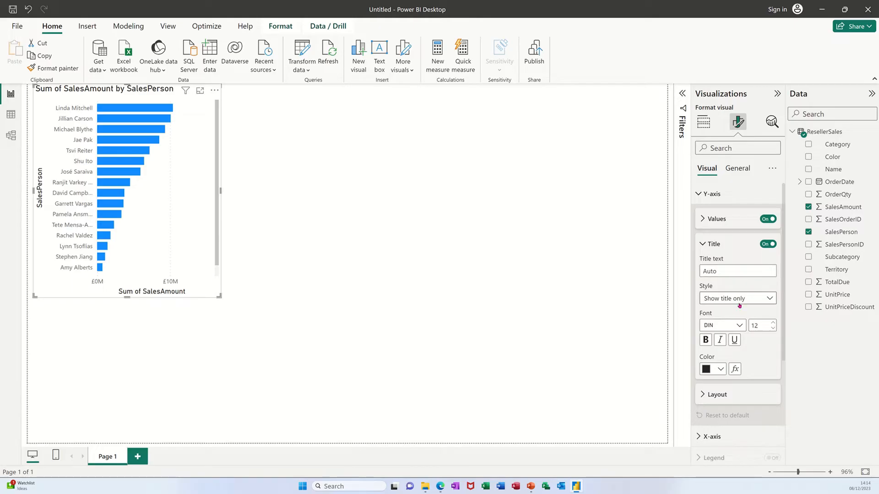
click(703, 245)
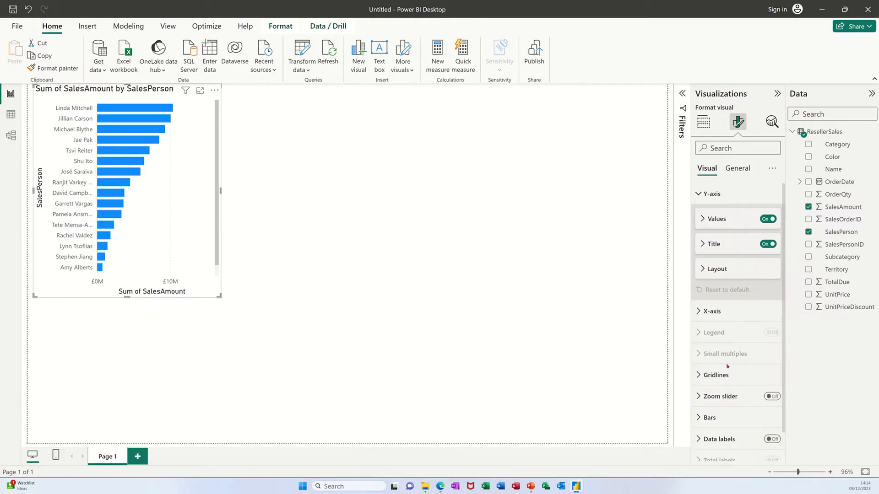
scroll(717, 385, down, 1)
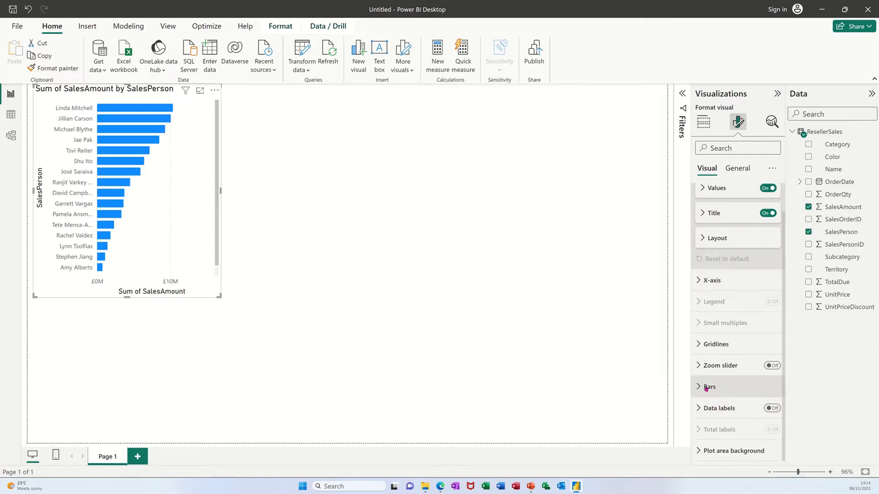
Step: Set the default bar colour of the chart to orange
click(706, 387)
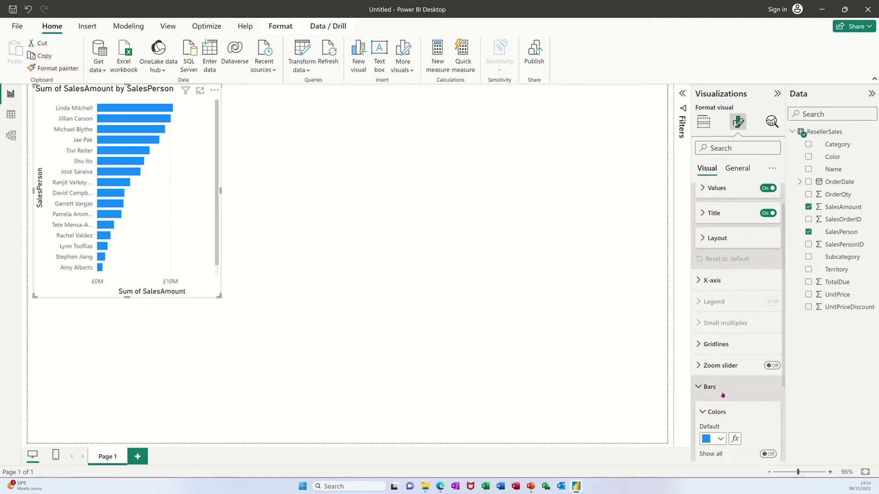
click(721, 440)
click(770, 397)
scroll(721, 399, down, 2)
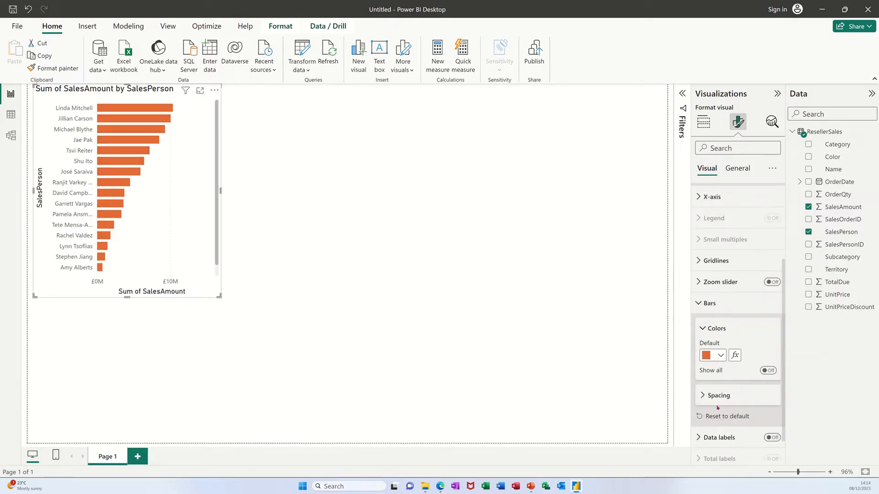
scroll(722, 406, down, 1)
click(701, 409)
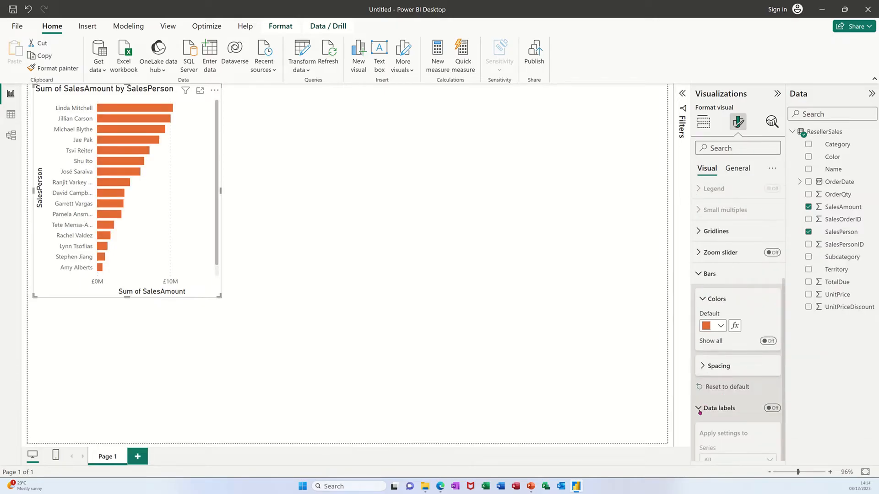
scroll(715, 413, down, 2)
scroll(727, 419, down, 2)
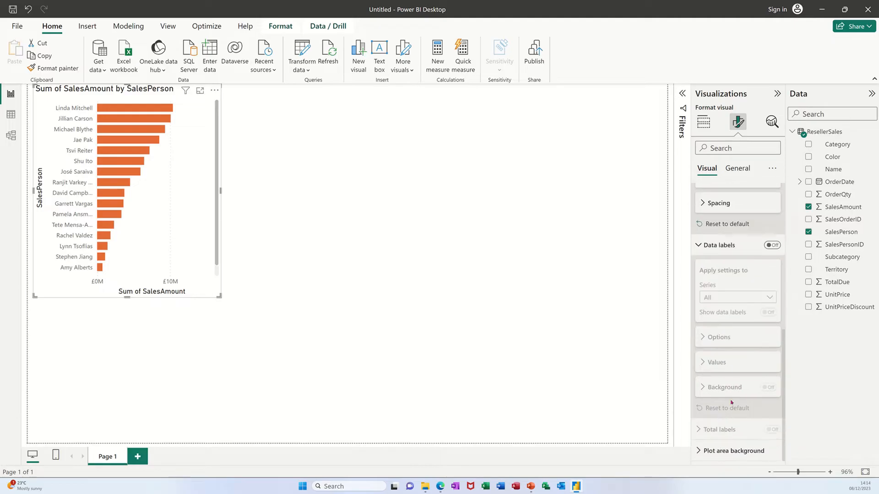
click(700, 248)
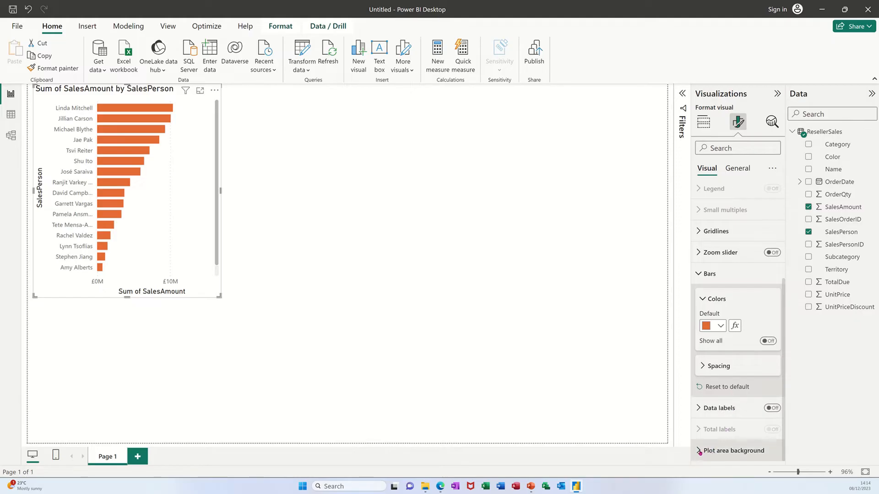
Step: Browse for a plot area background image, then cancel without choosing one
click(699, 452)
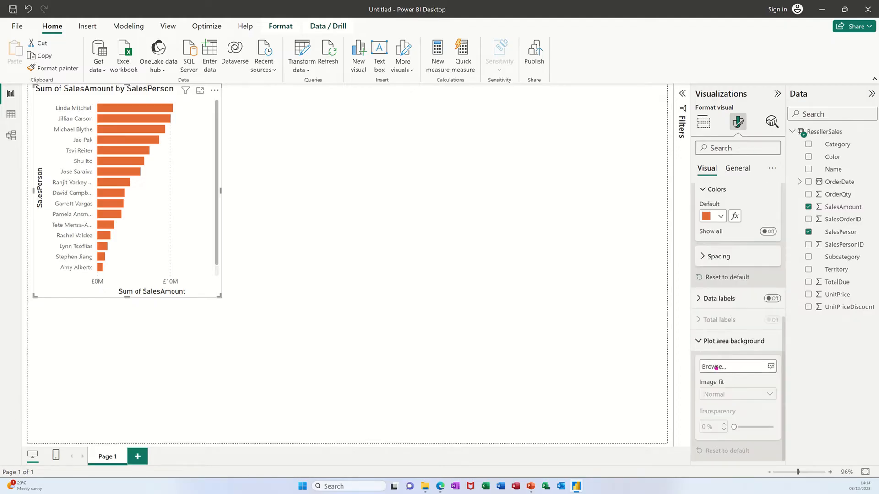
click(760, 368)
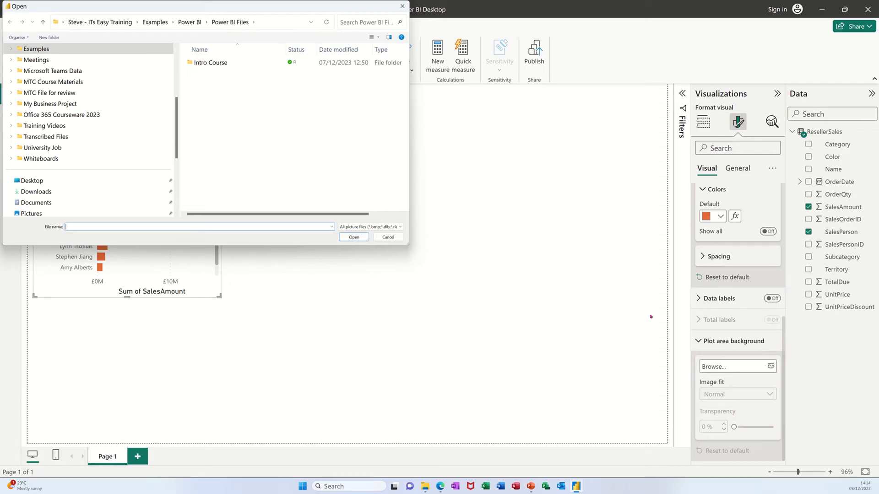
click(389, 237)
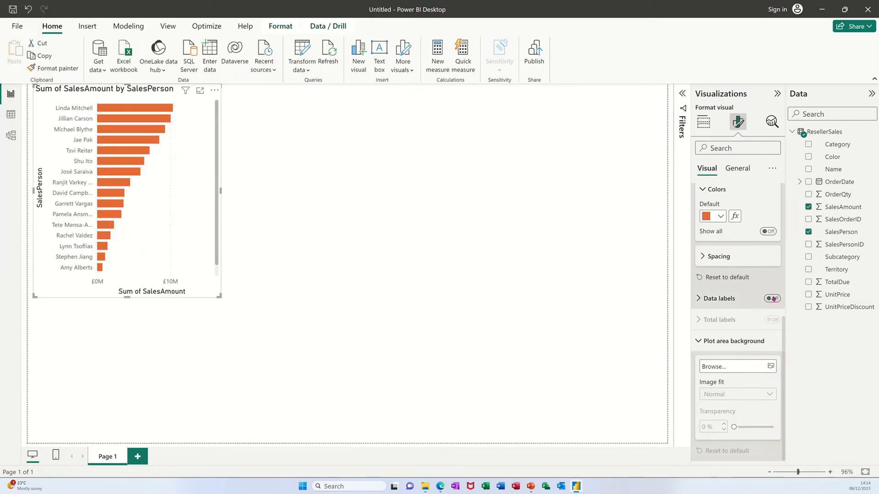
click(703, 122)
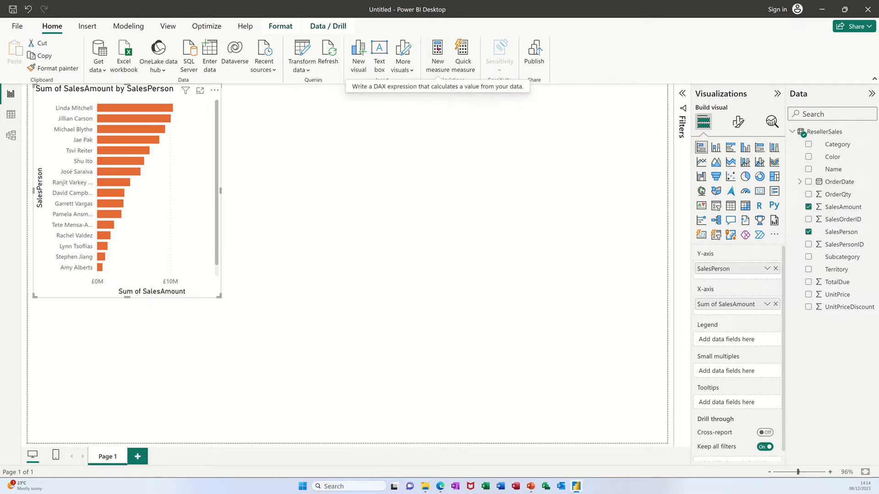
Step: Create a TotalSales measure as sum(ResellerSales[SalesAmount]) and commit it
click(439, 48)
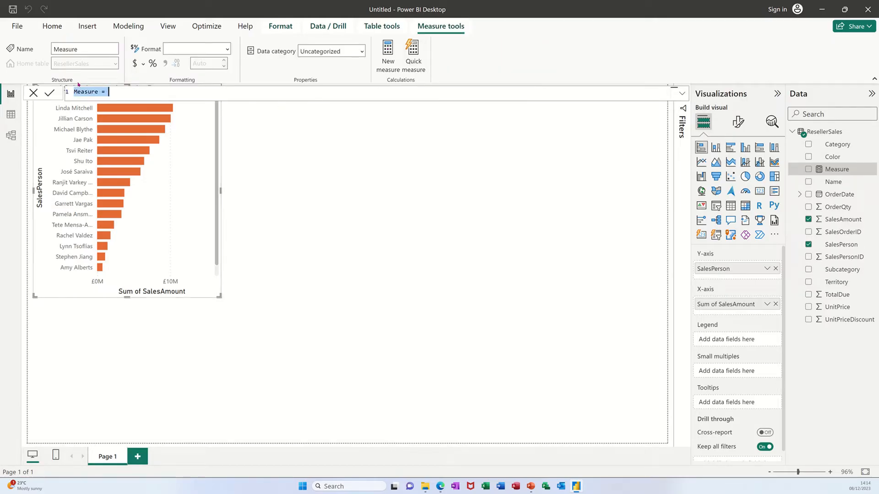
key(Home)
double_click(87, 92)
text(Total)
text(Sales)
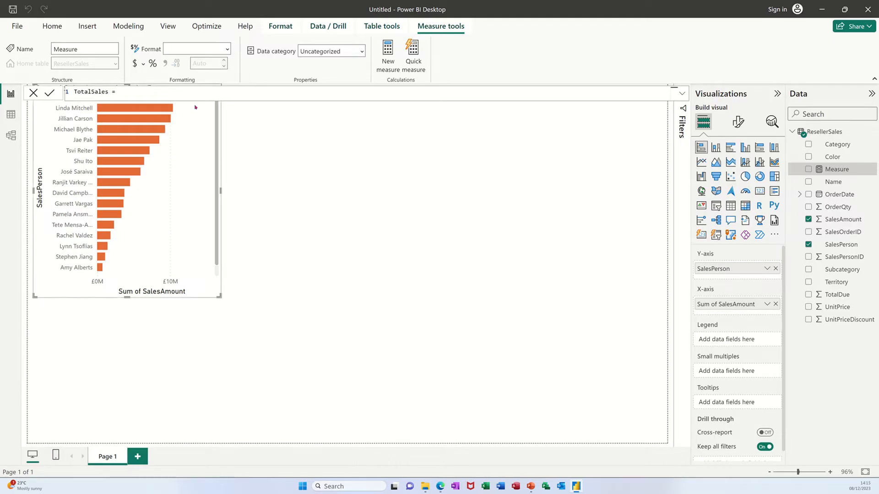
click(161, 92)
text(sum(ResellerSales[SalesAmount)
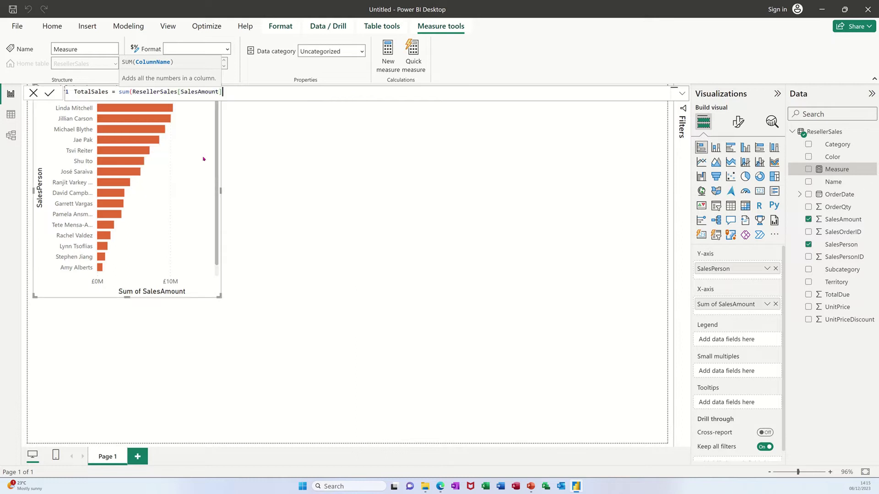
click(206, 158)
text())
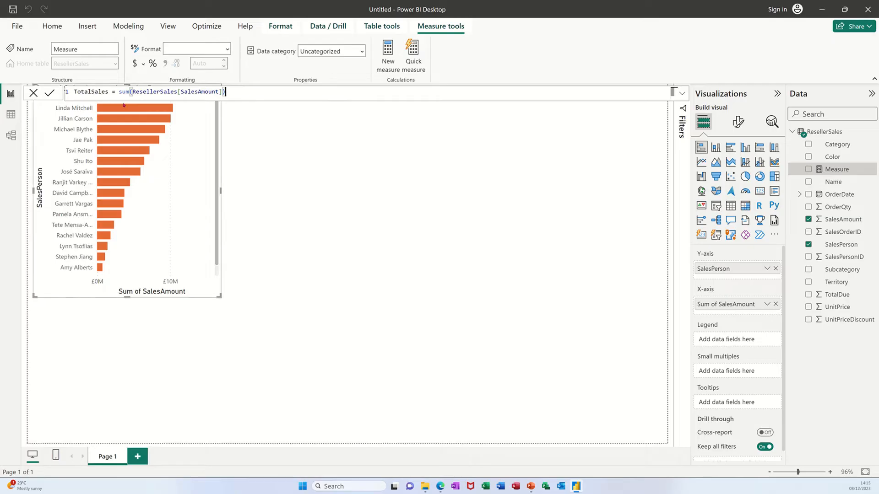
click(295, 198)
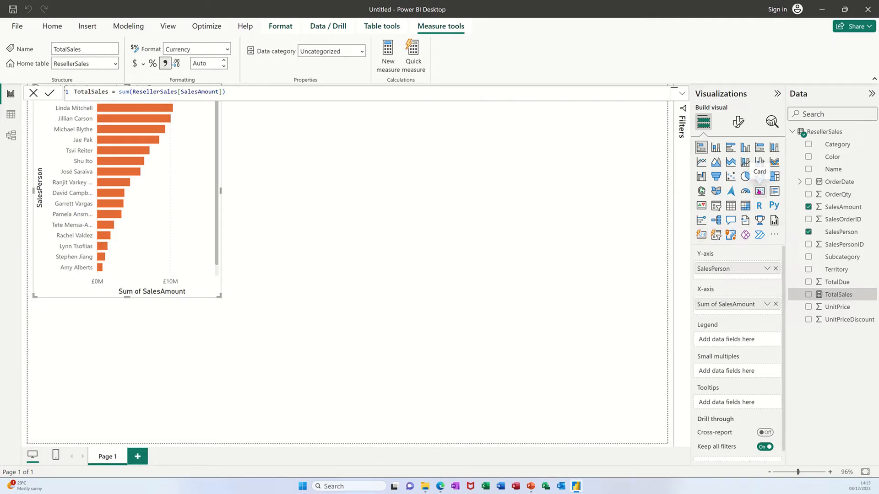
click(759, 190)
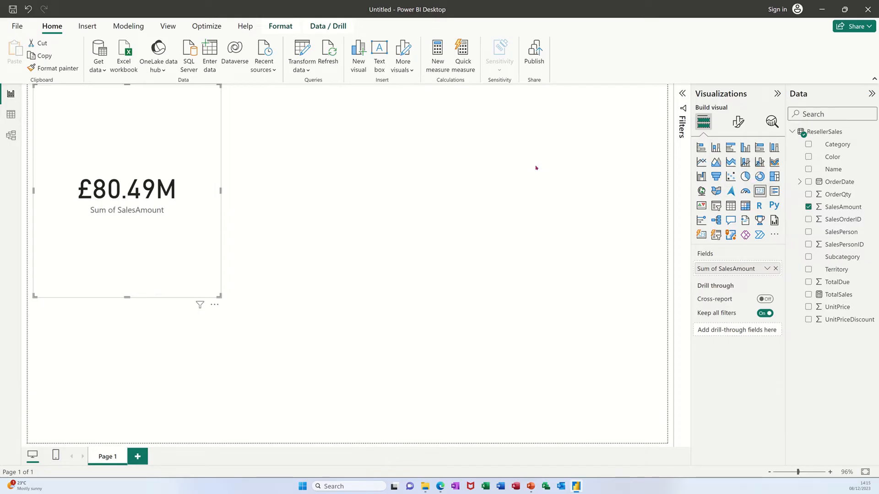
Step: Undo the card conversion and add a separate card showing TotalSales of £80.49M
key(ctrl+z)
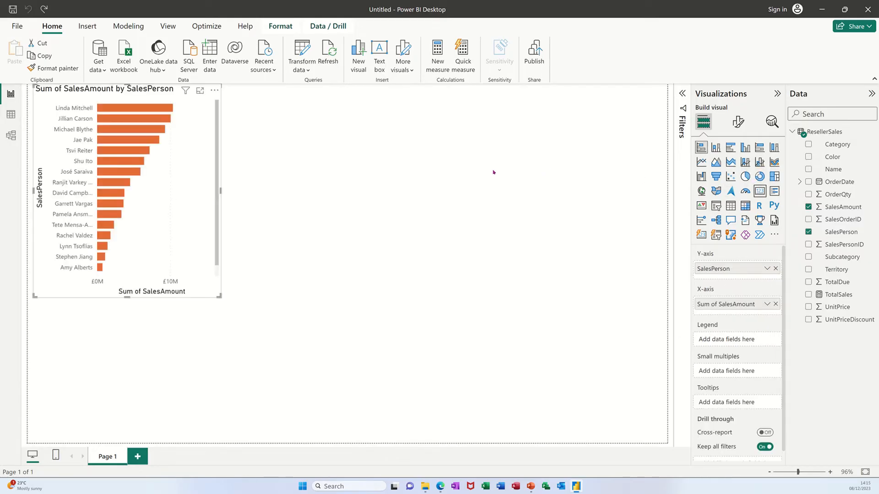
click(336, 107)
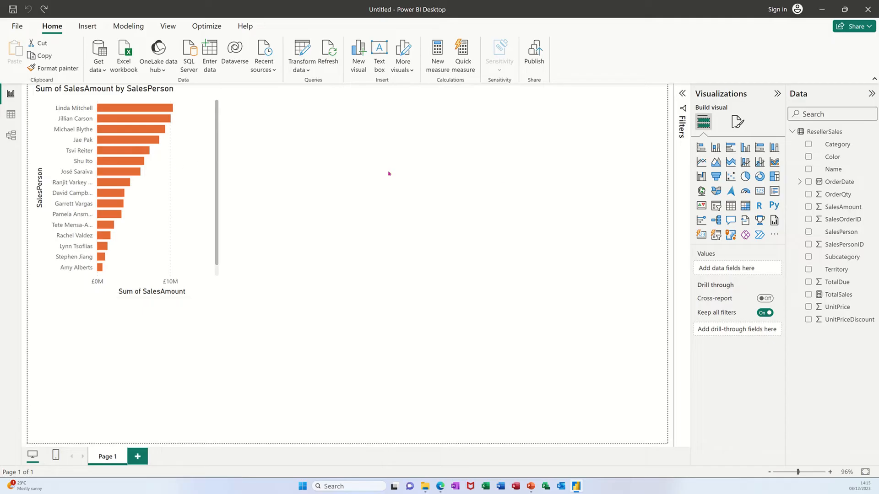
click(759, 193)
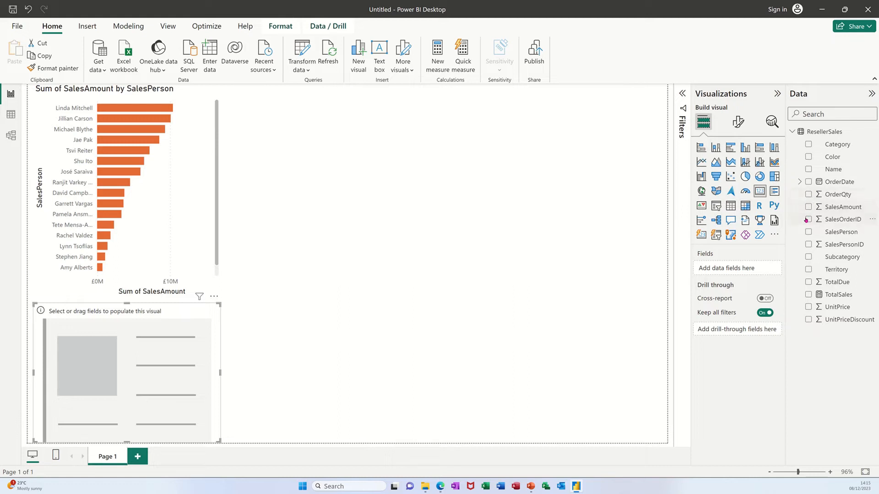
click(808, 294)
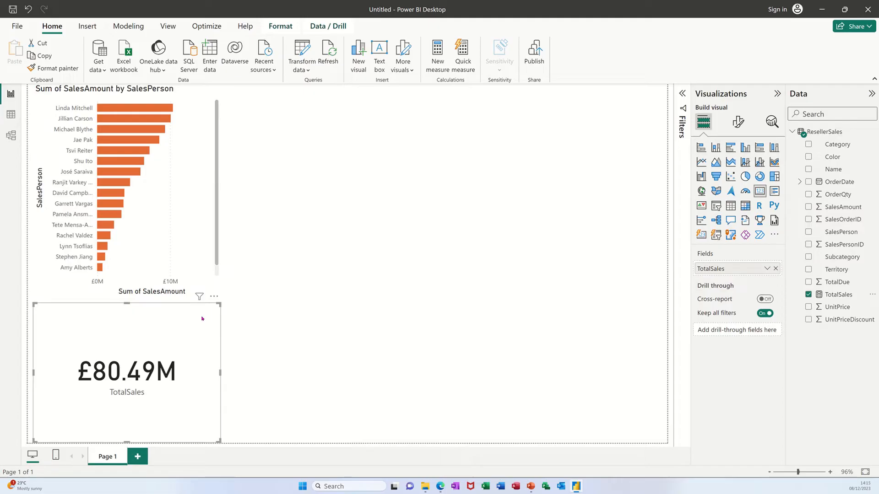
click(308, 157)
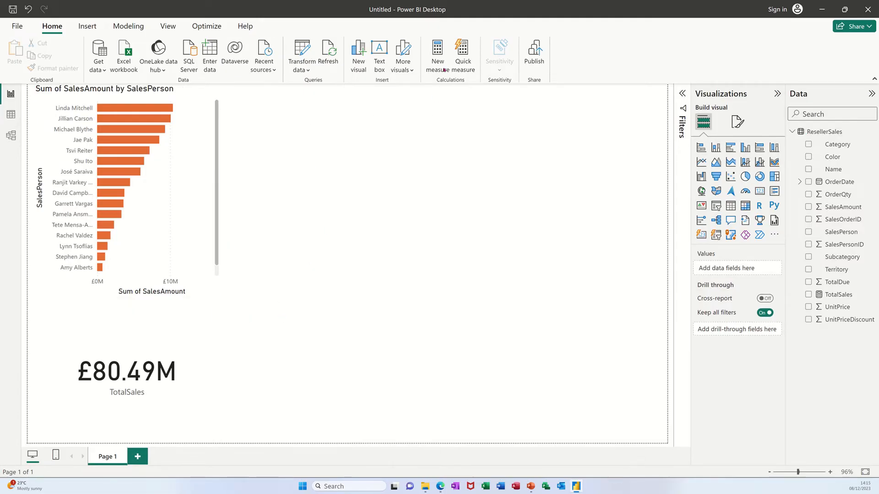
Step: Create an AverageSales measure as average(ResellerSales[SalesAmount]) and commit it
key(alt+h)
key(n)
key(m)
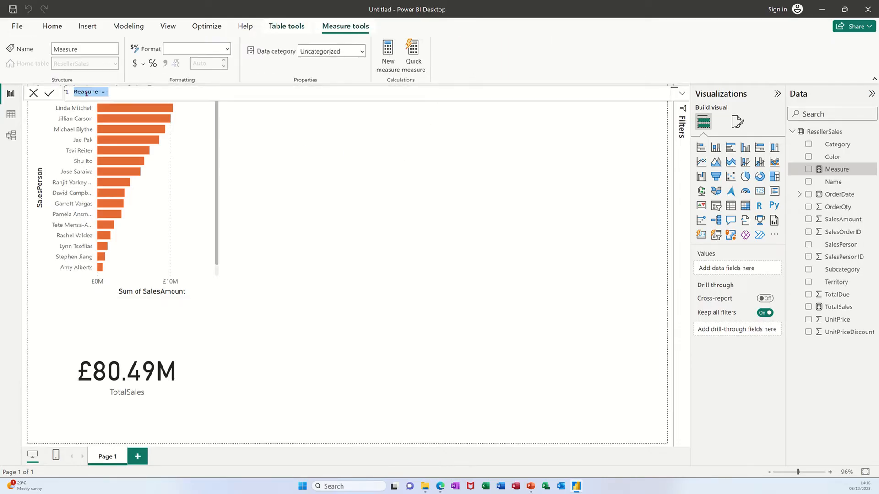
key(shift+Left)
key(shift+Left)
text(Average)
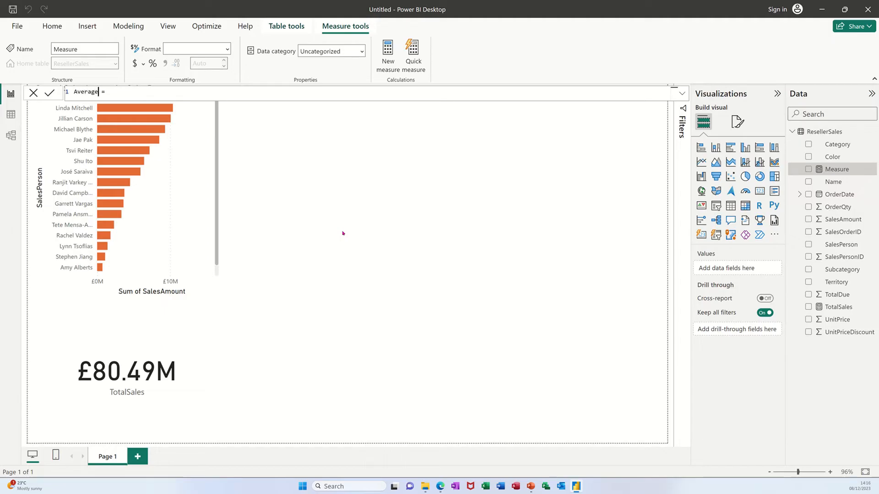
text(Sales = )
text(a)
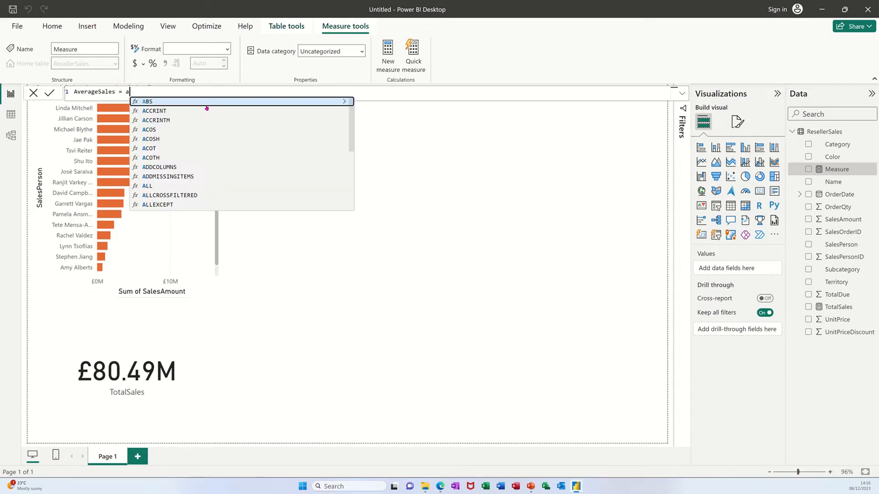
text(verage()
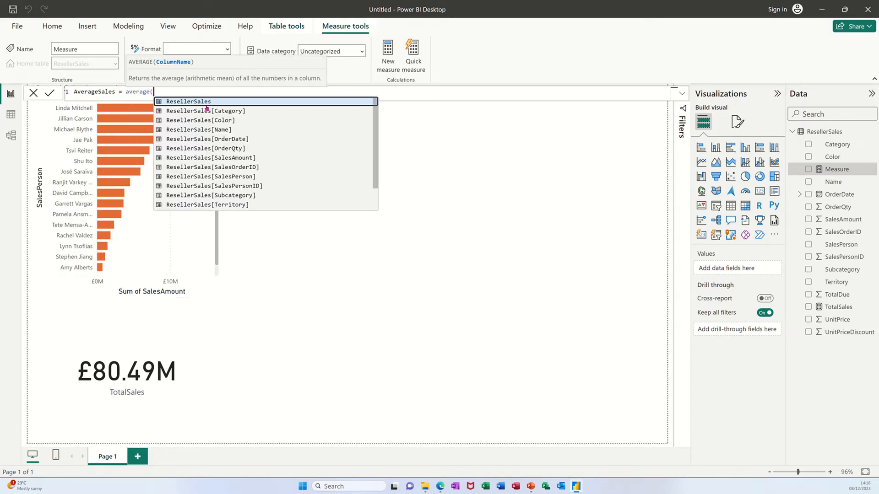
click(195, 158)
text())
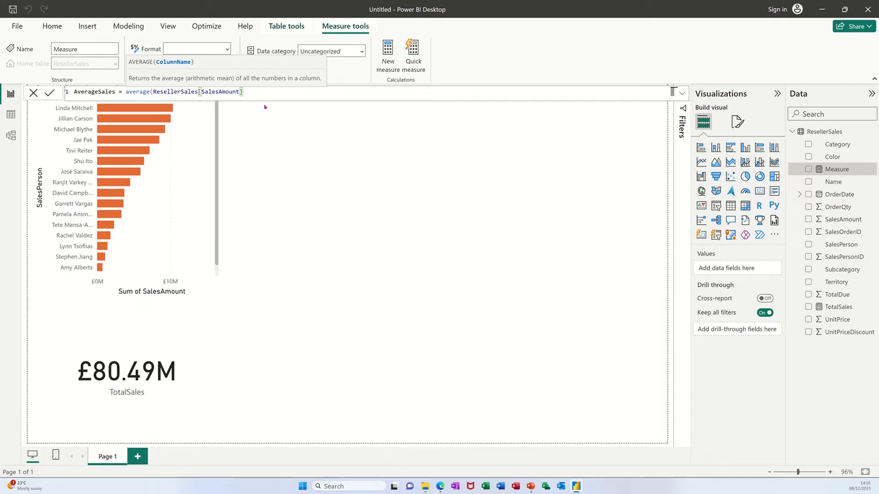
text())
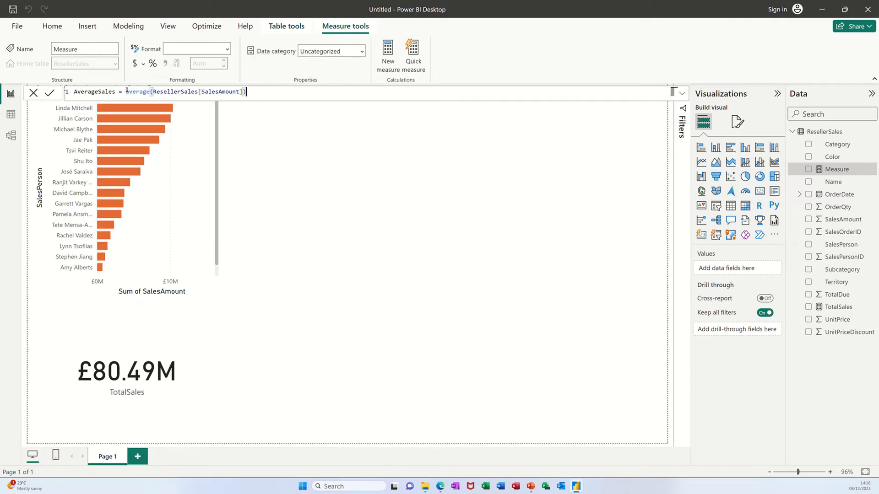
click(50, 93)
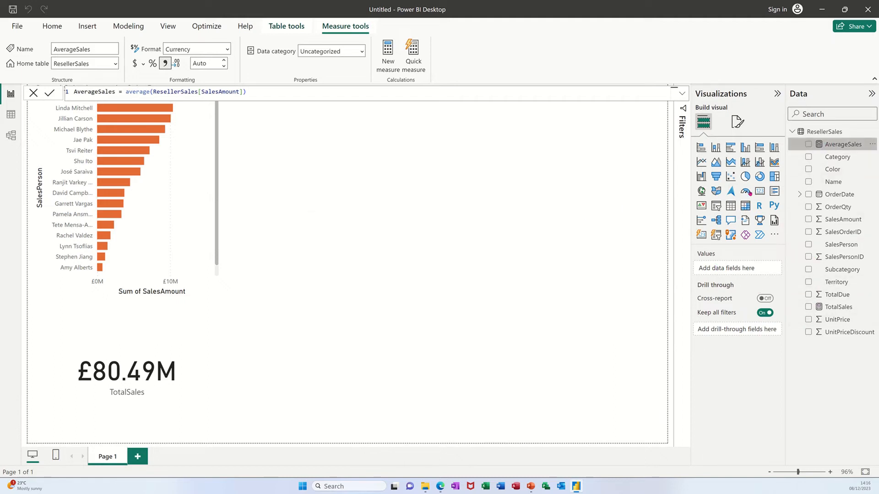
click(297, 140)
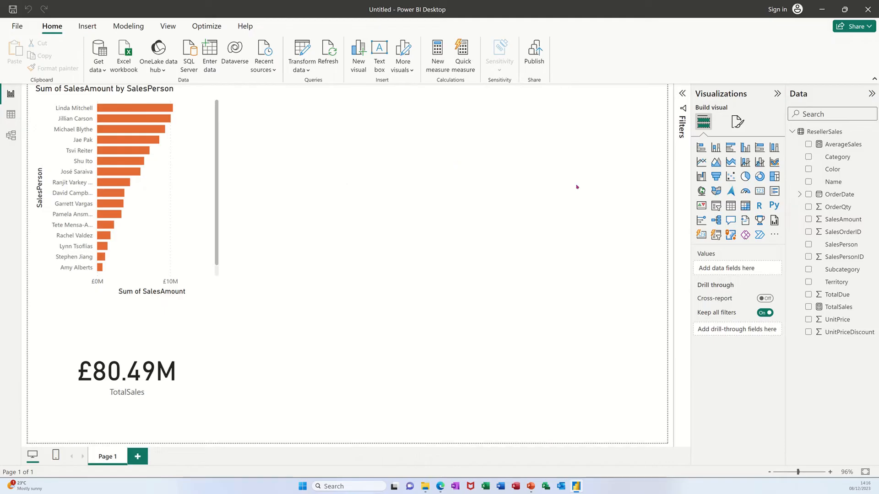
Step: Add an AverageSales card reading £1.32K and shrink it to a small tile
click(758, 191)
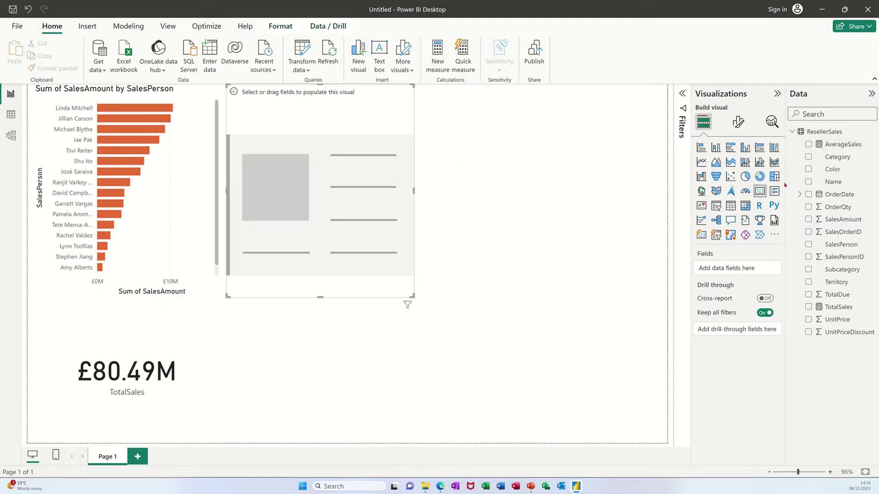
click(808, 145)
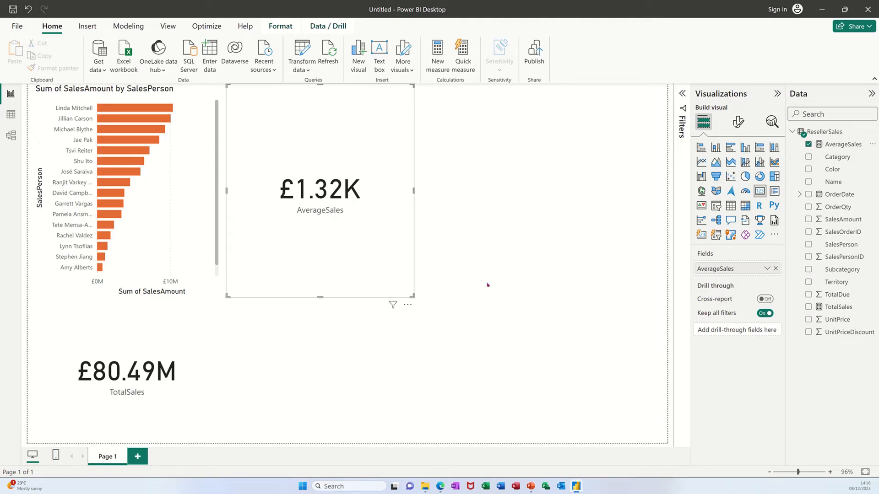
drag(411, 295, 341, 163)
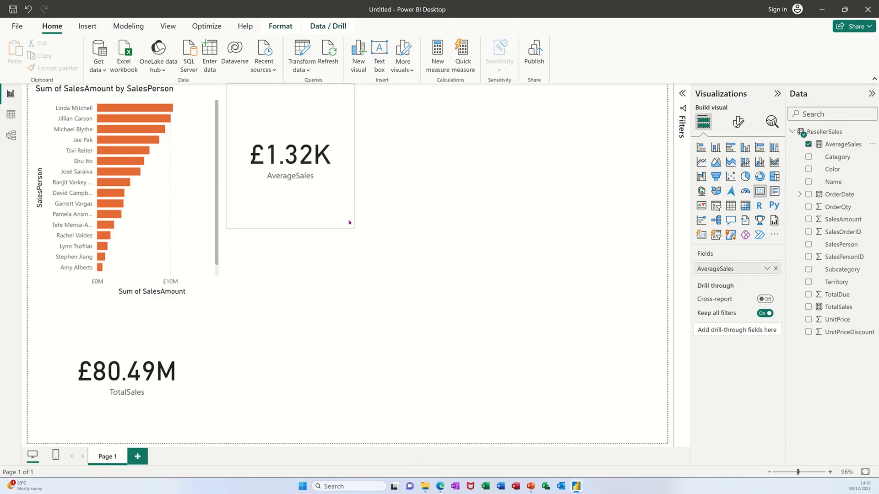
Step: Move the TotalSales card up beside AverageSales and shrink it to match
mouse_move(180, 335)
mouse_down()
mouse_move(515, 153)
mouse_move(505, 130)
mouse_up()
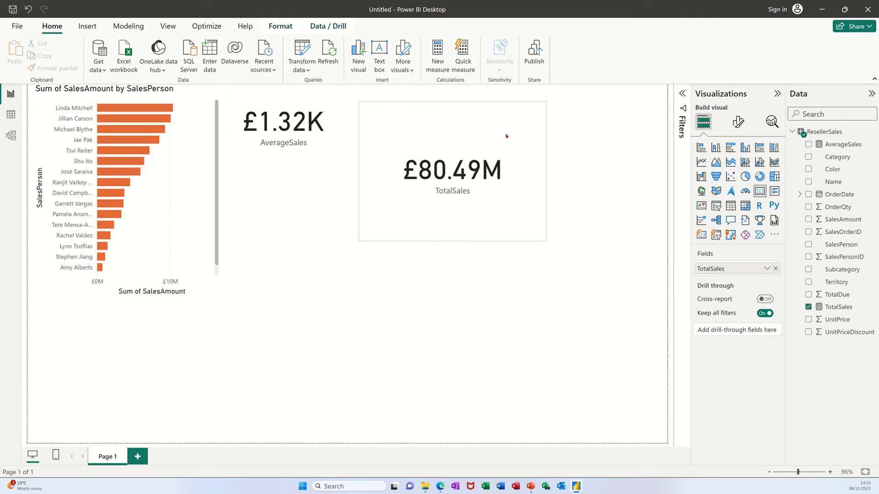
drag(544, 239, 488, 166)
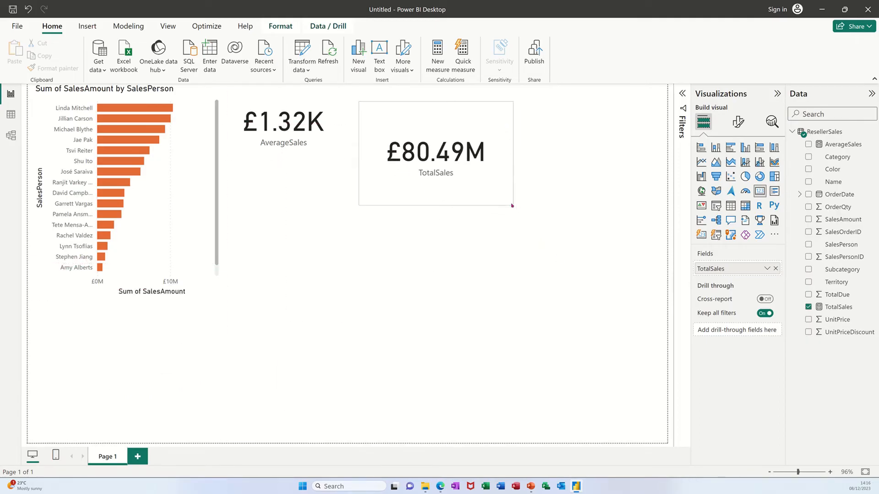
drag(488, 166, 490, 165)
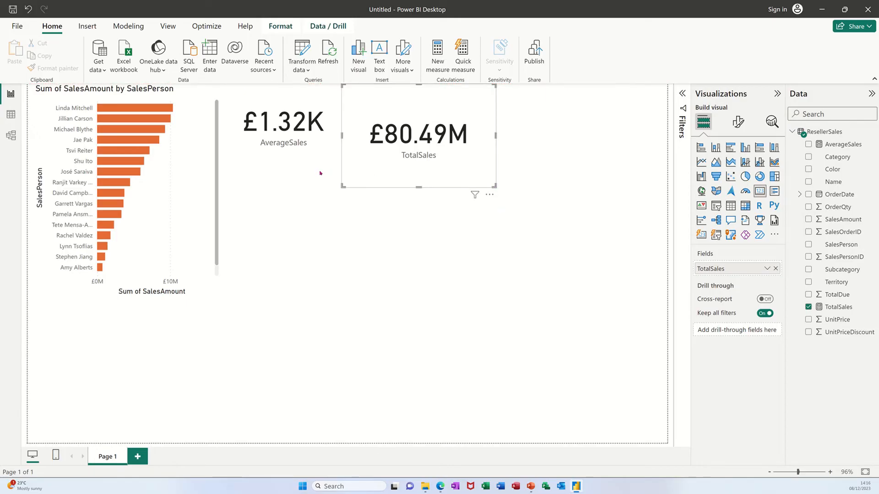
click(477, 192)
click(446, 184)
click(737, 121)
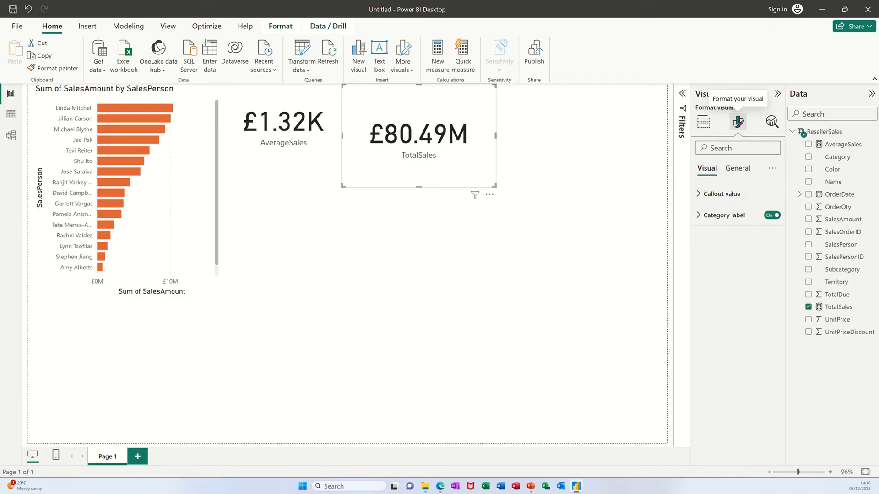
Step: Give the TotalSales card a grey background under General > Effects
click(735, 172)
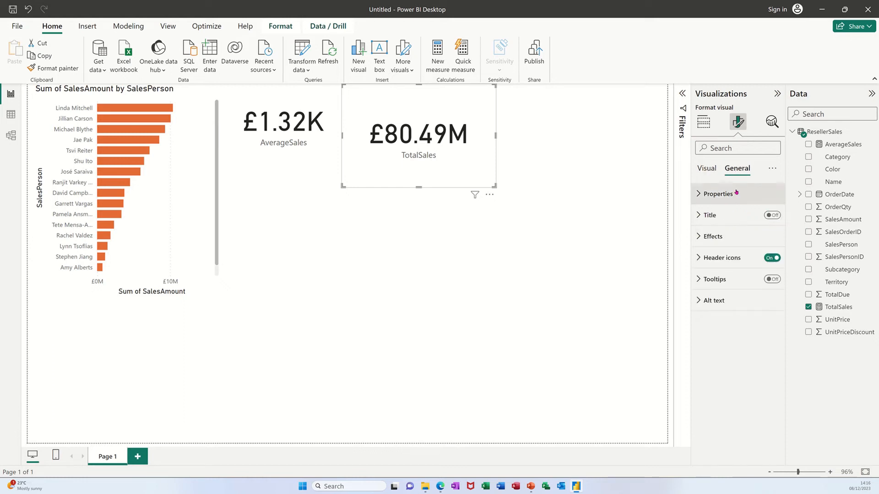
click(709, 237)
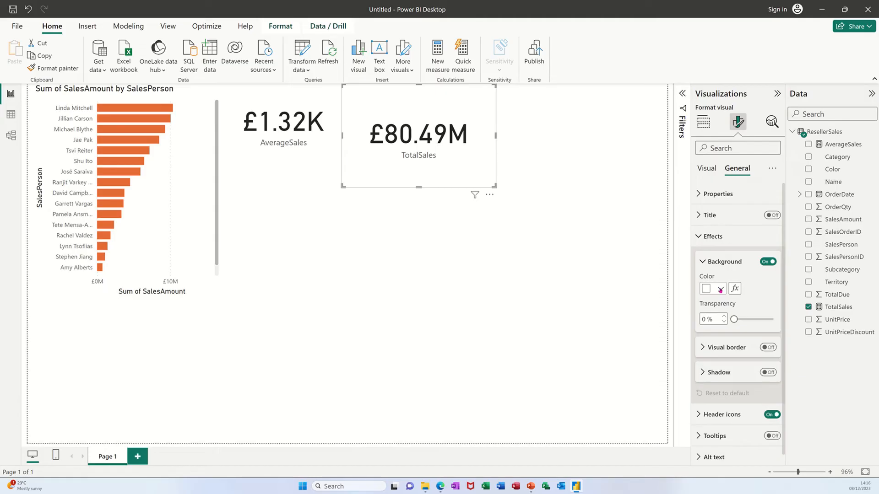
click(720, 289)
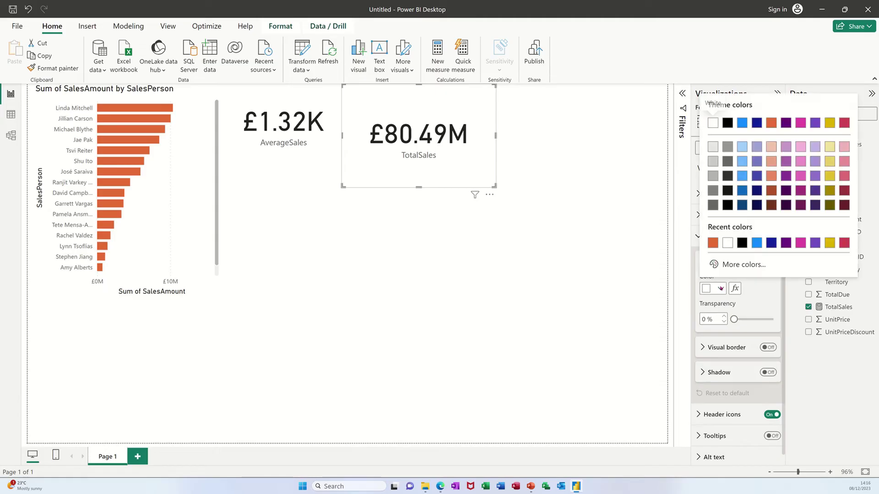
click(714, 177)
Step: Make the AverageSales card as tall as TotalSales and give it the same grey background
click(304, 176)
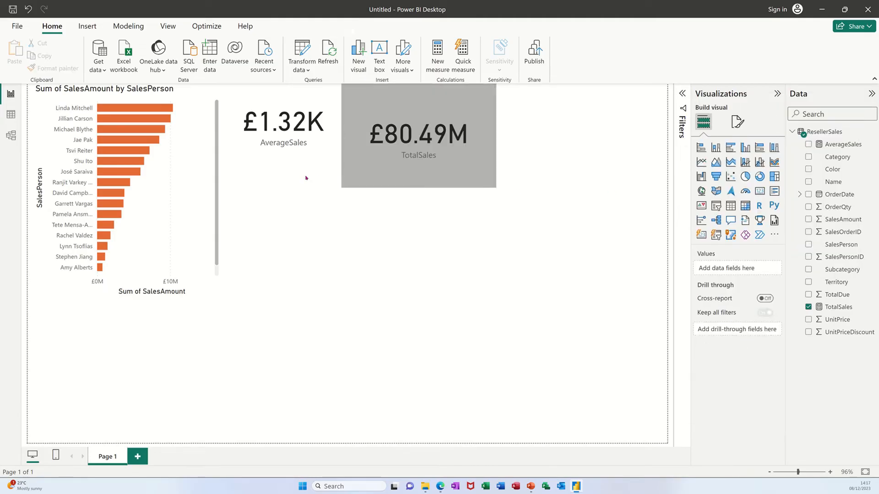
click(302, 163)
drag(303, 163, 340, 187)
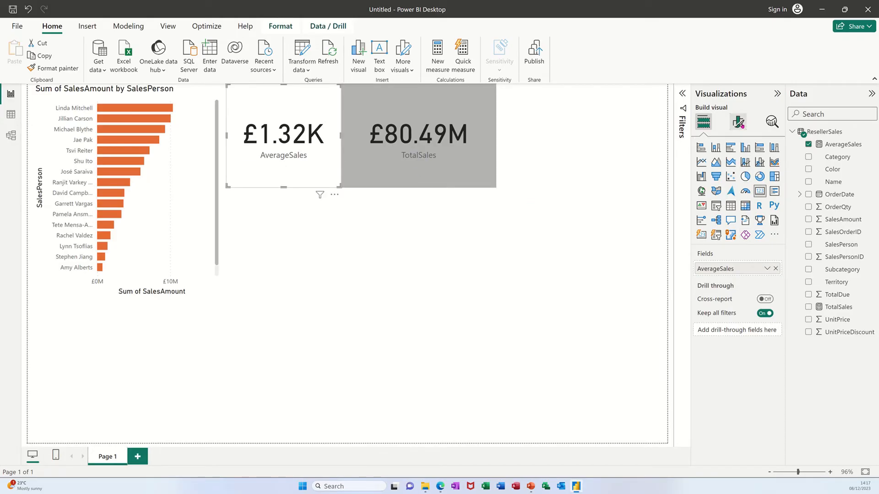
click(738, 122)
click(742, 172)
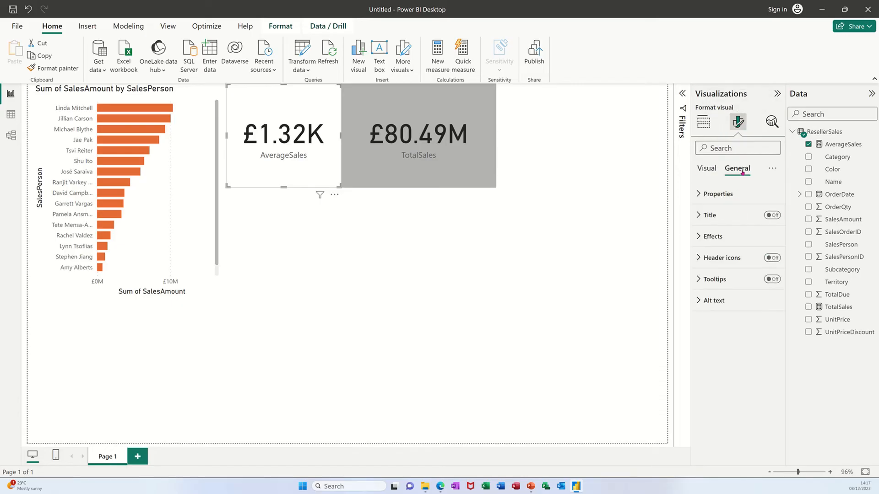
click(714, 238)
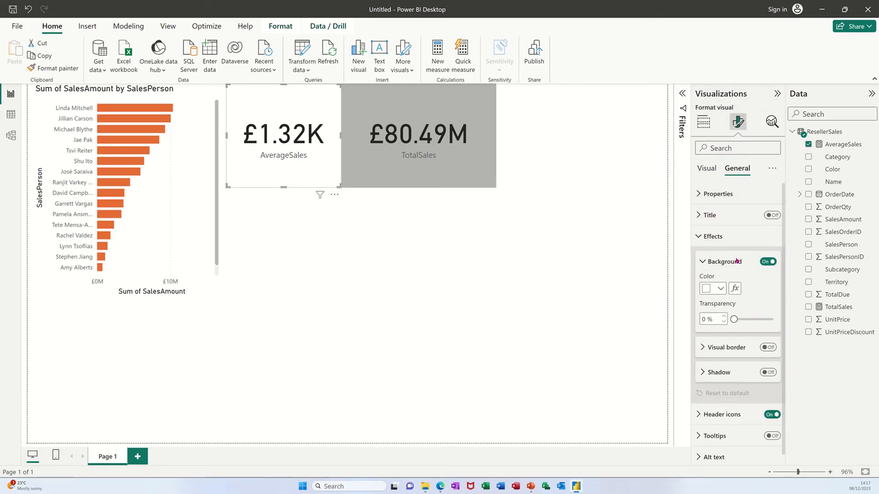
click(715, 289)
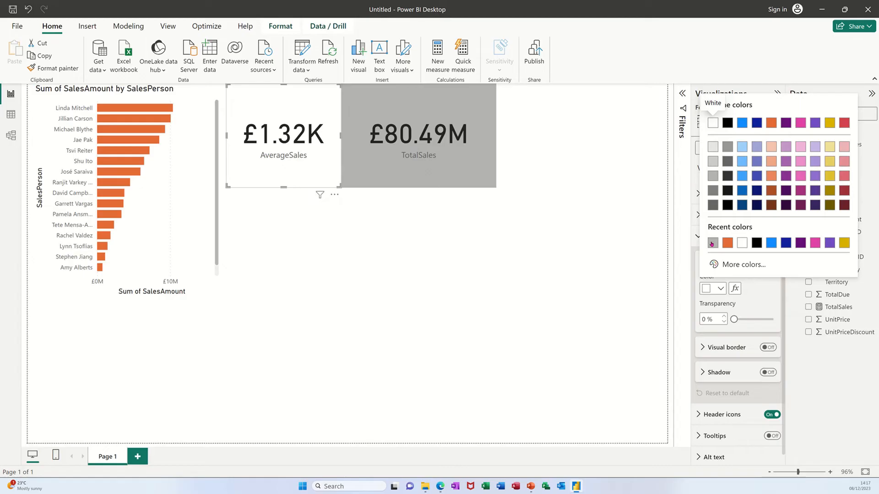
click(712, 244)
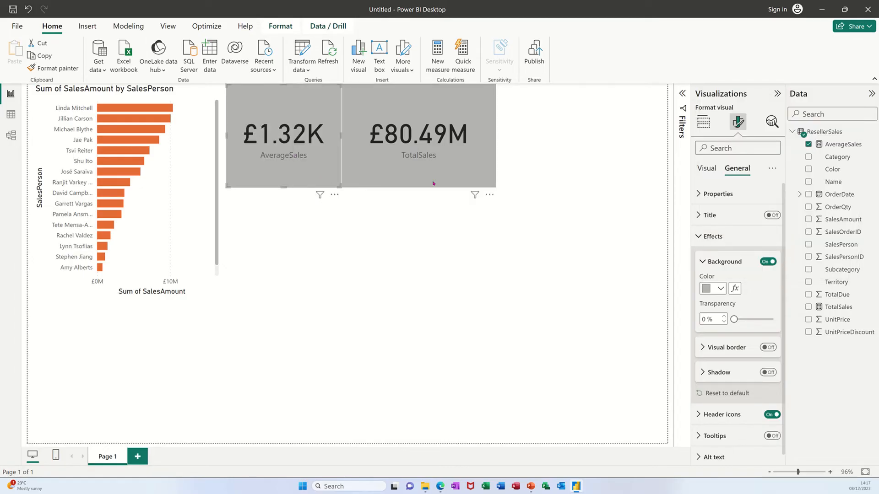
Step: Narrow the TotalSales card so the two cards form one matching block
click(463, 177)
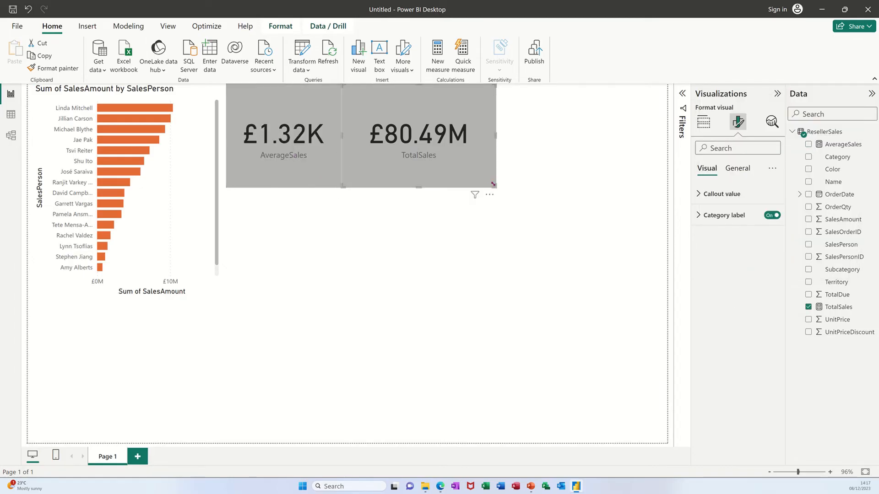
drag(493, 184, 457, 184)
click(488, 162)
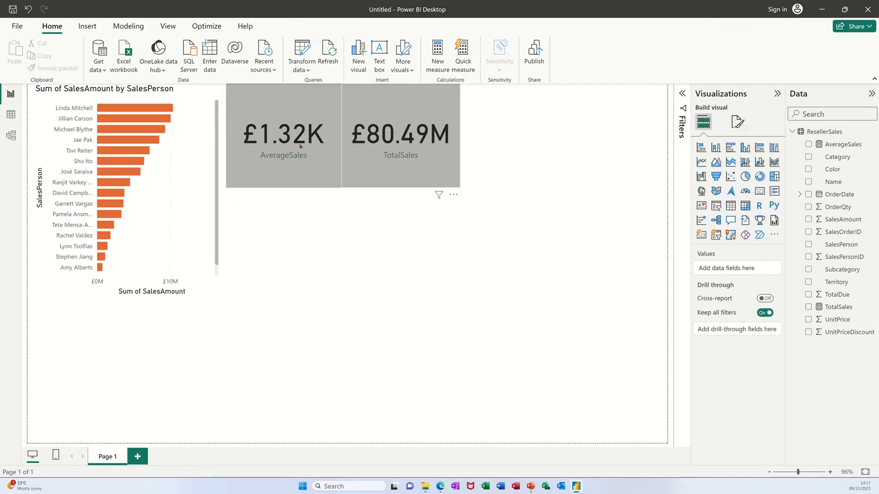
click(116, 152)
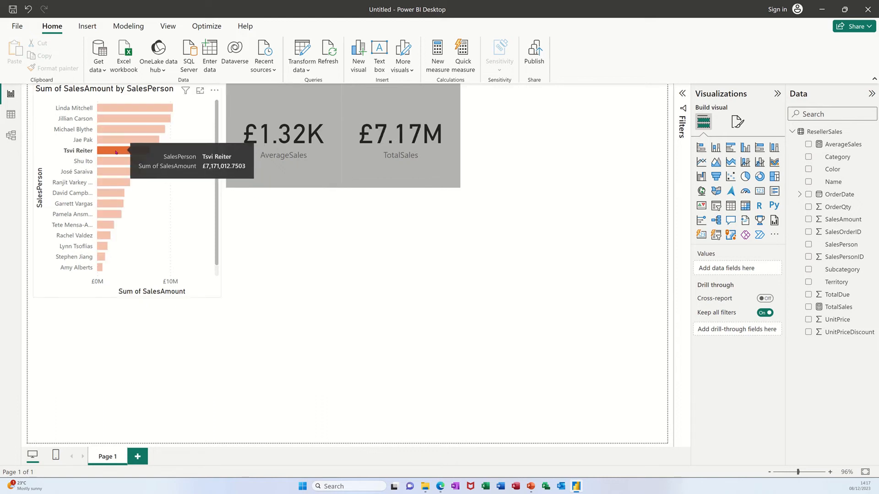
click(114, 162)
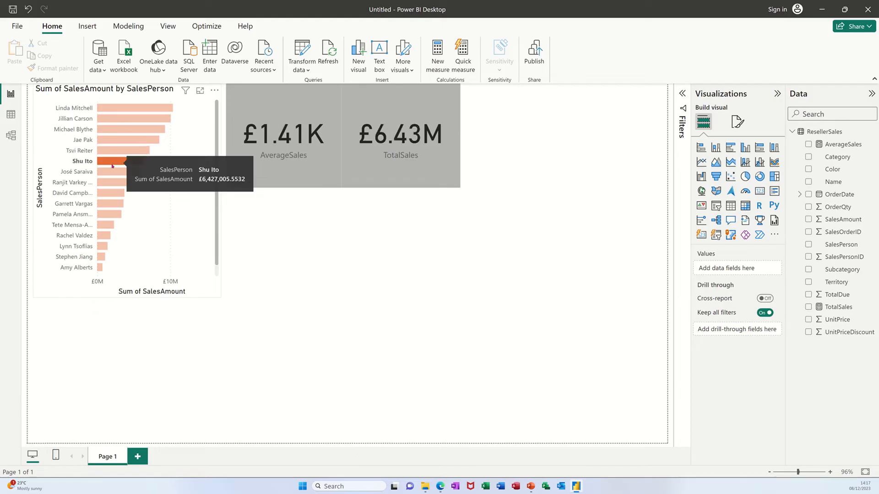
click(111, 182)
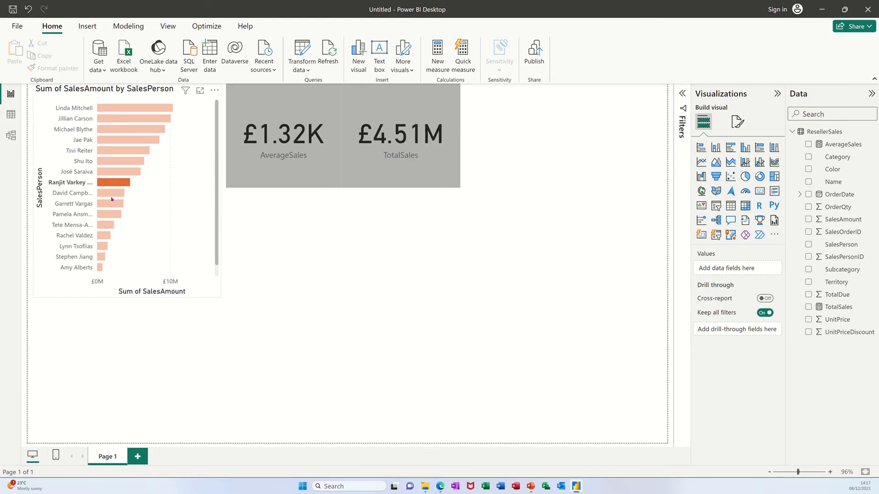
click(111, 201)
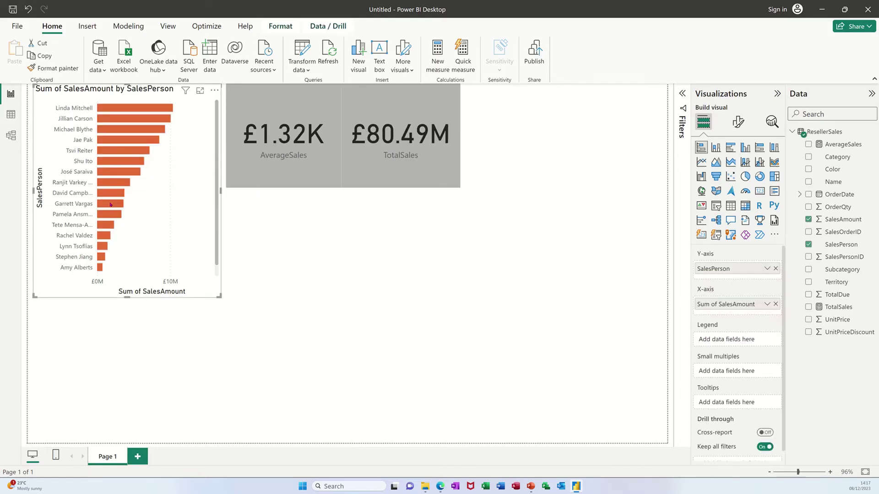
click(114, 161)
mouse_move(129, 139)
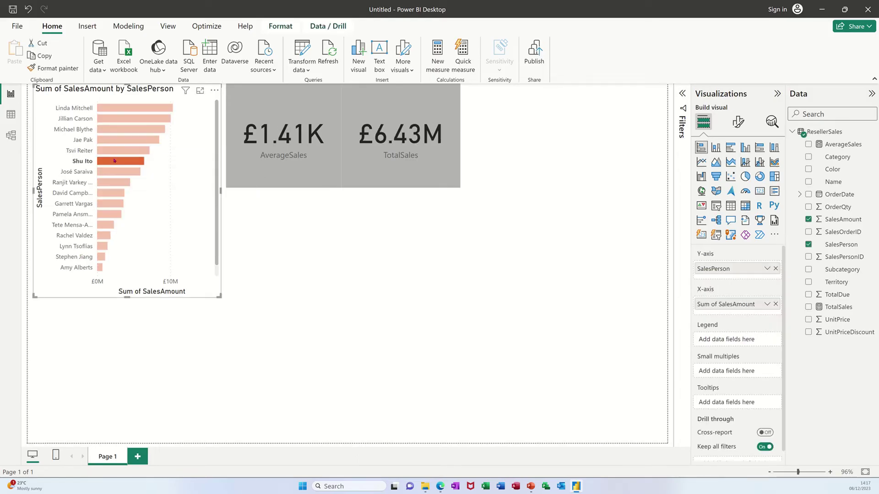
click(130, 139)
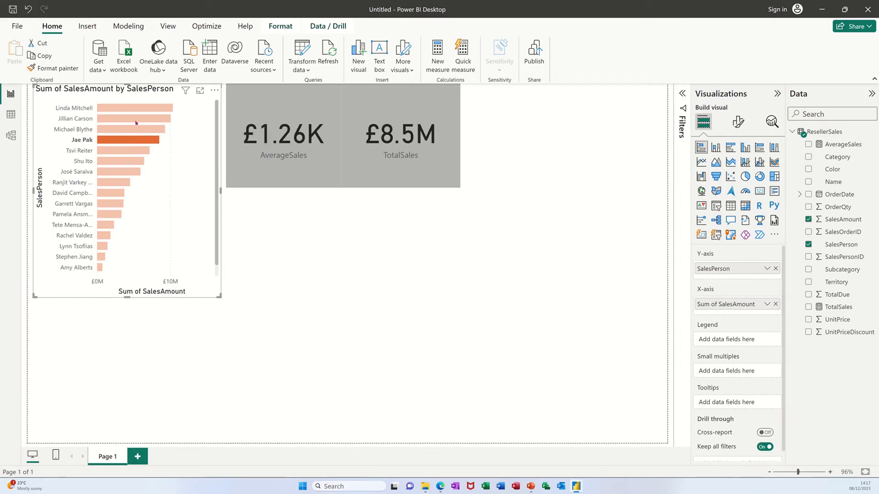
click(134, 119)
click(298, 223)
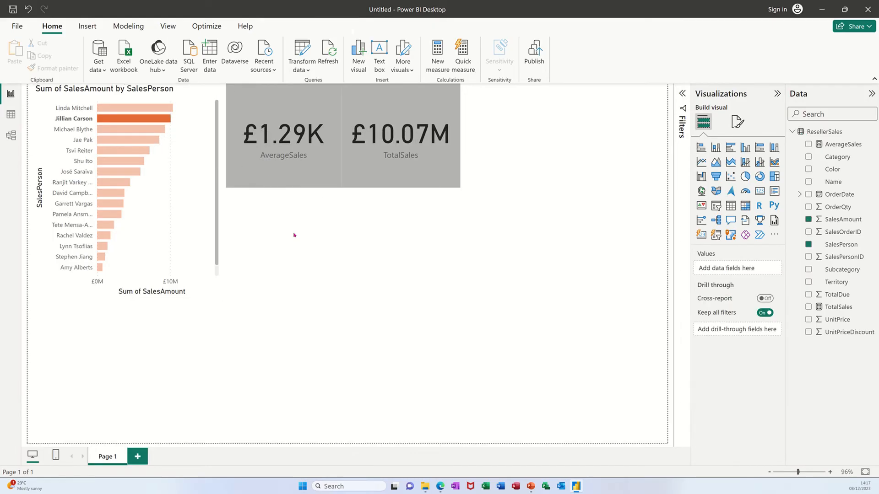
click(125, 185)
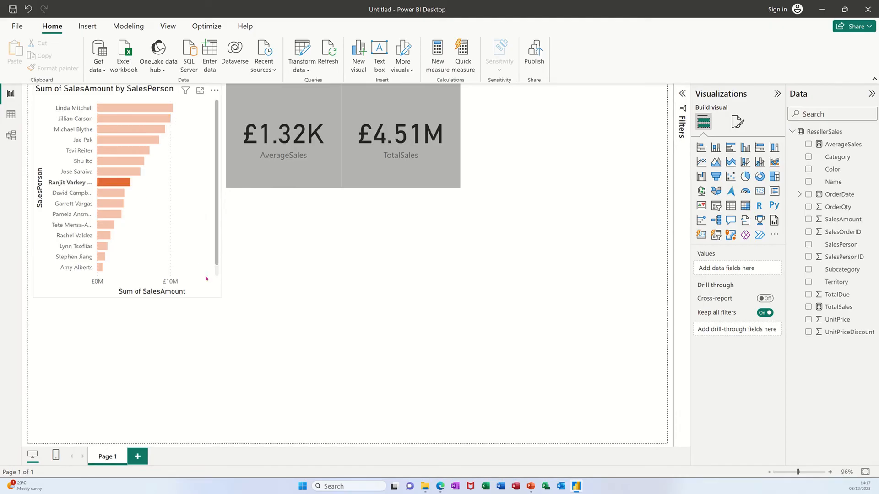
click(188, 238)
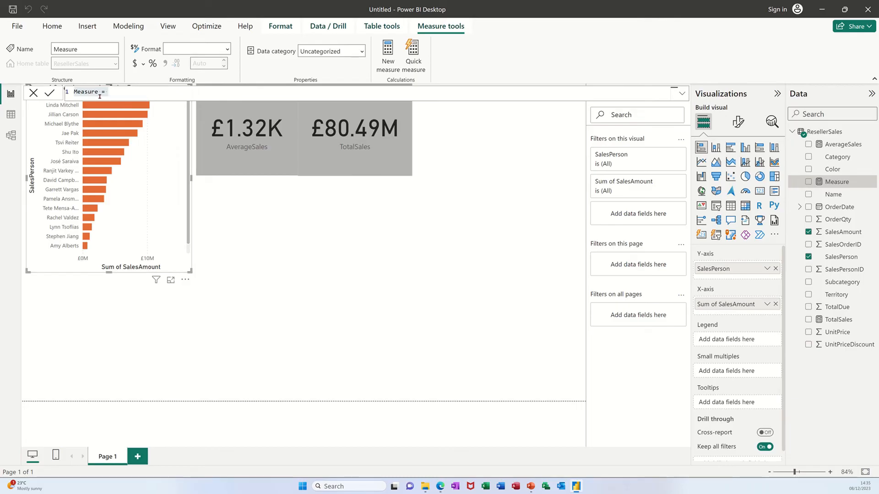
Step: Define FixedTotal = CALCULATE([TotalSales],REMOVEFILTERS()) and commit it to ResellerSales
double_click(86, 91)
text(F)
text(ix)
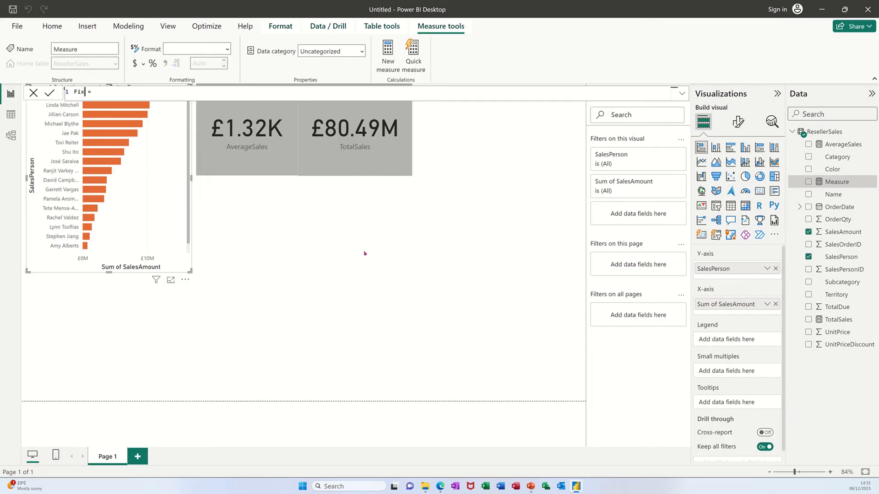
text(edTota)
text(l)
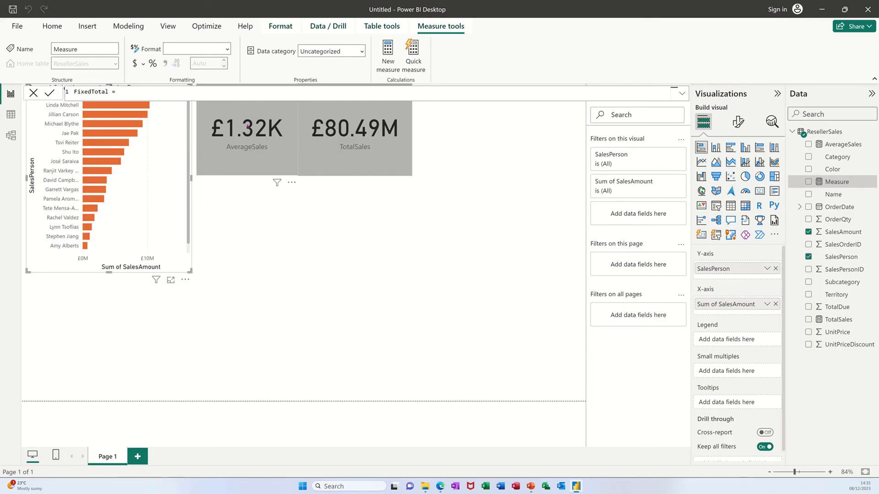
key(End)
text(C)
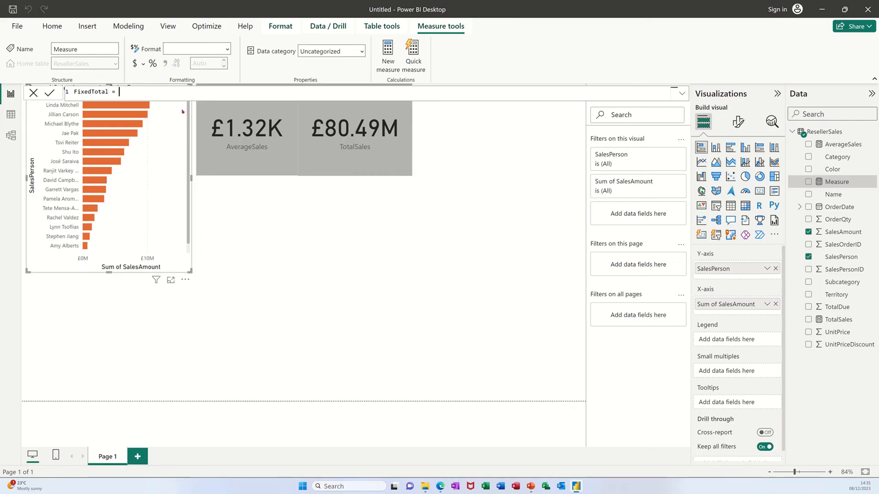
text(alculate)
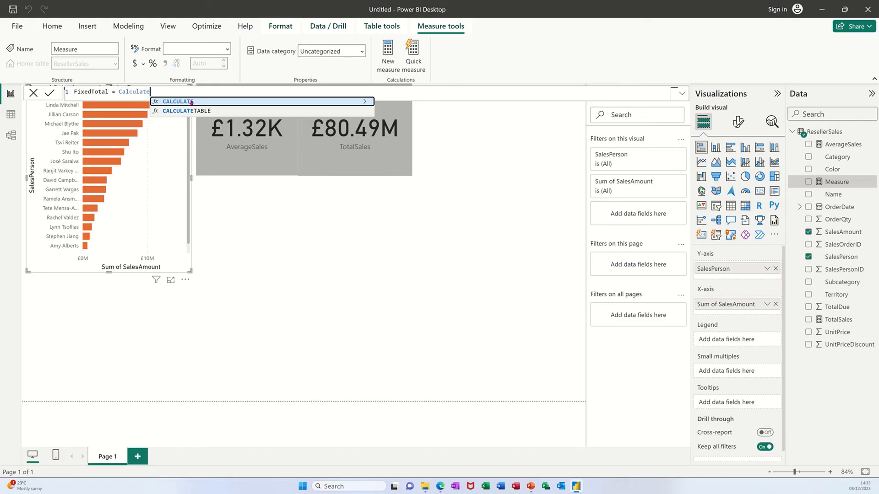
click(192, 102)
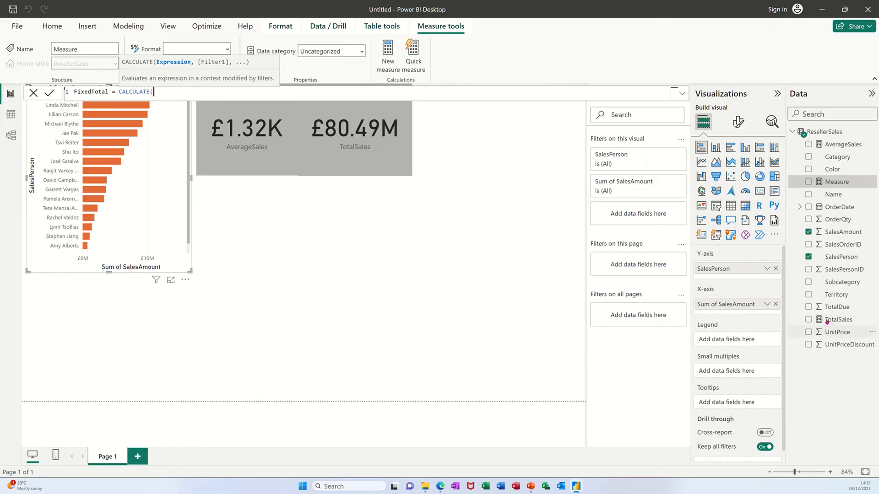
text([)
mouse_move(337, 136)
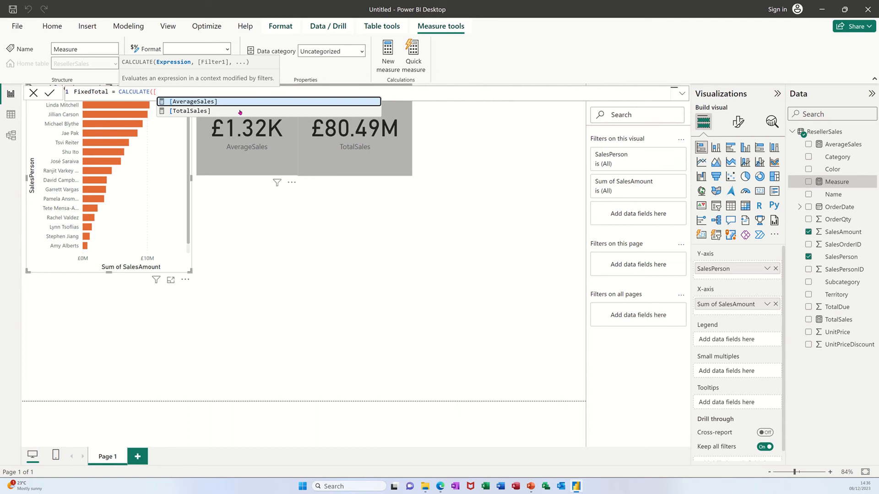
click(202, 110)
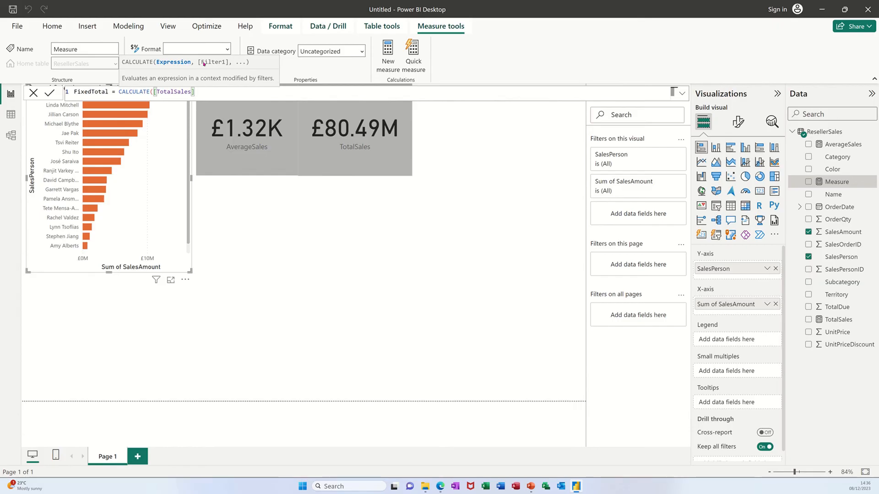
text(,)
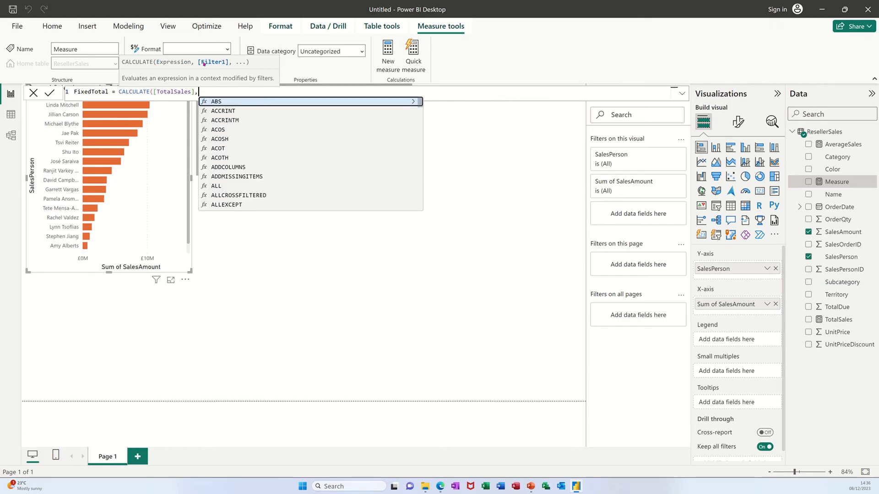
text(rem)
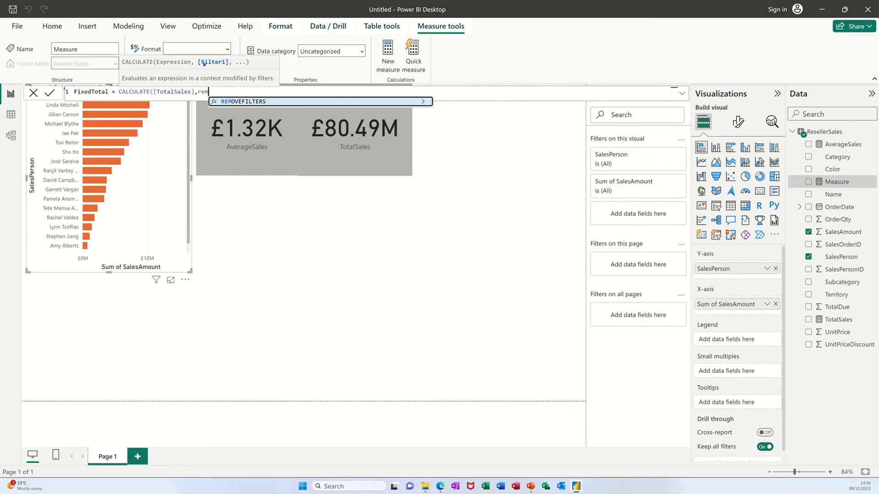
text(ove)
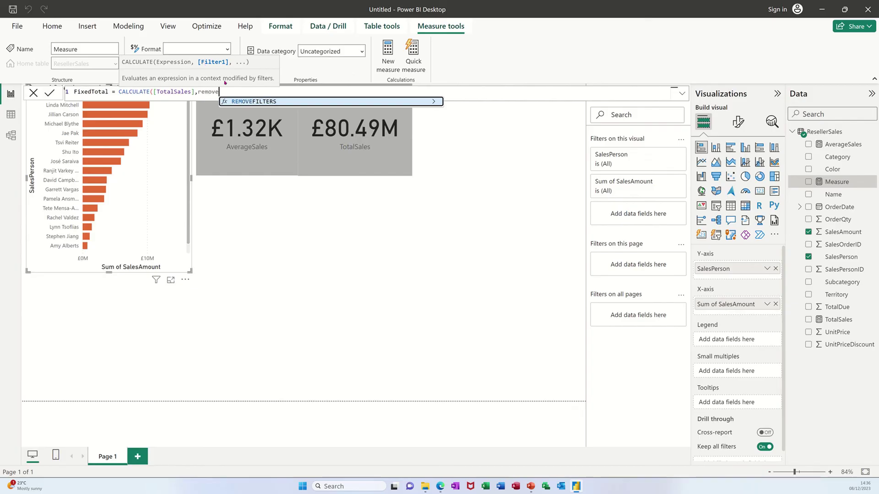
click(251, 103)
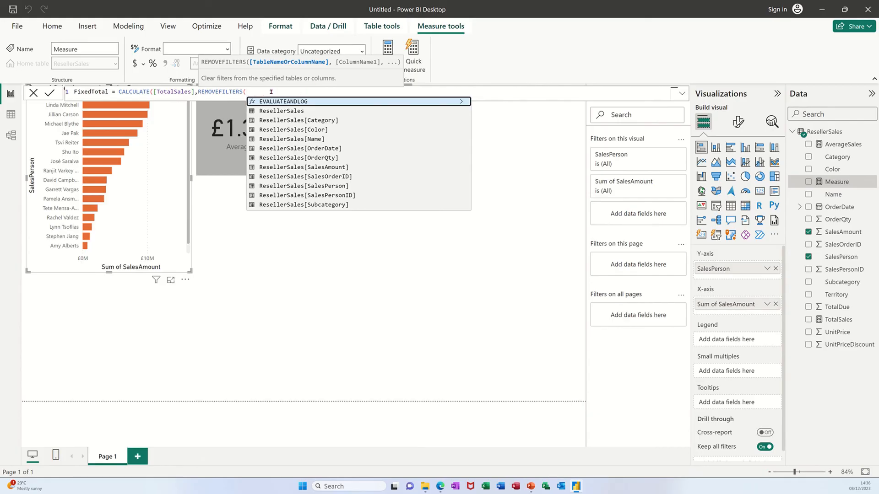
text())
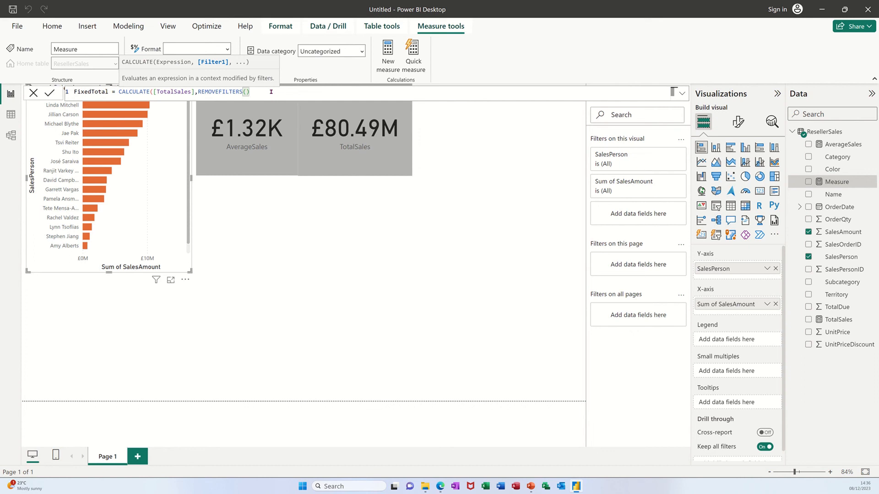
text())
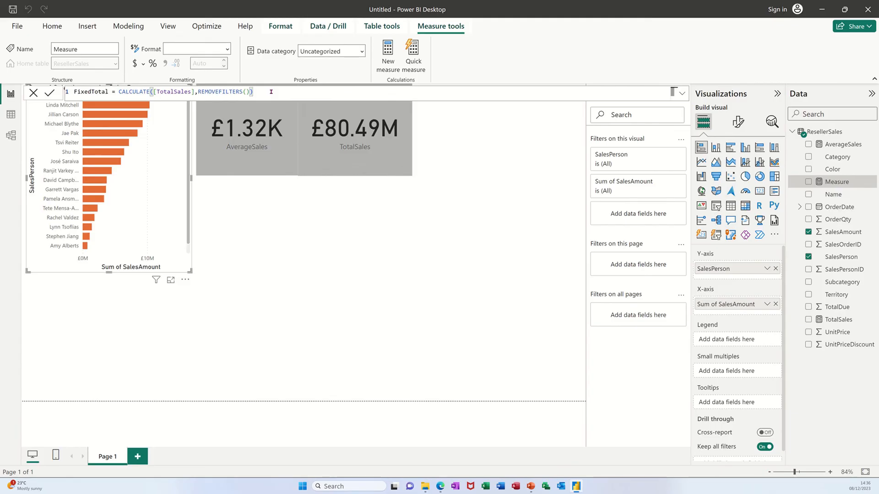
click(49, 92)
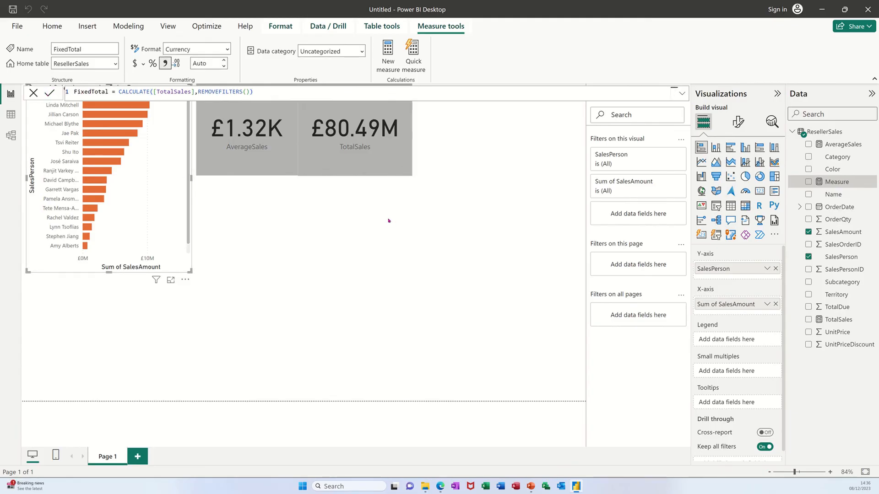
Step: Add a FixedTotal card reading £80.49M below the bar chart
click(374, 235)
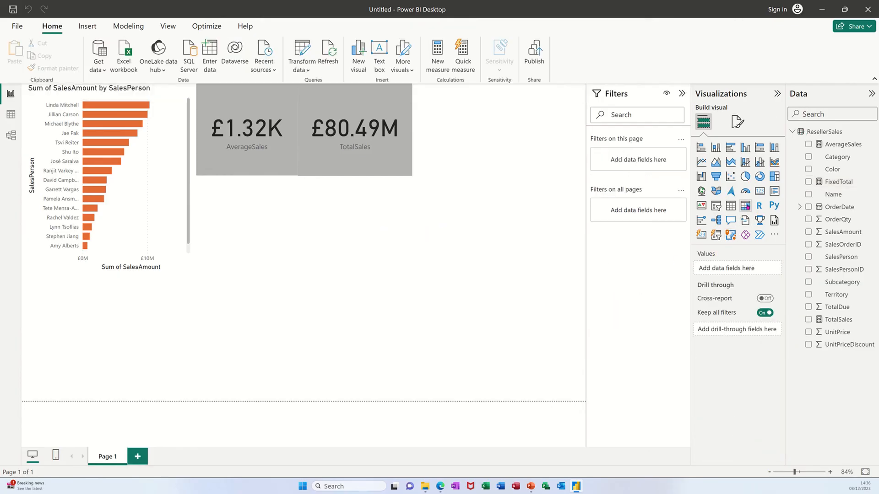
click(760, 191)
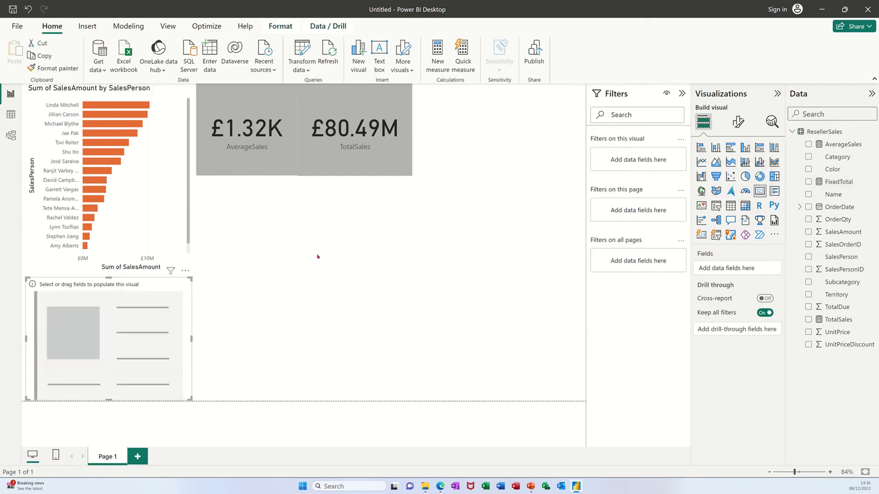
click(810, 181)
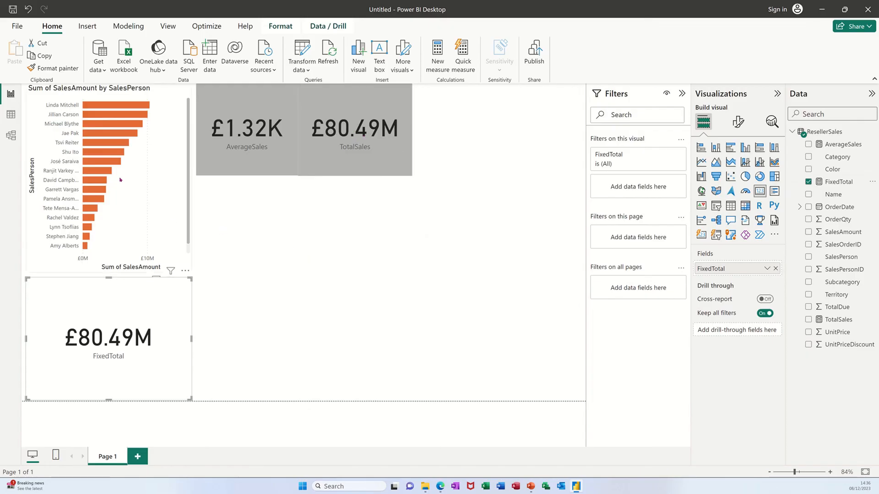
Step: Filter by José Saraiva, Michael Blythe and Garrett Vargas to confirm FixedTotal stays £80.49M
click(108, 165)
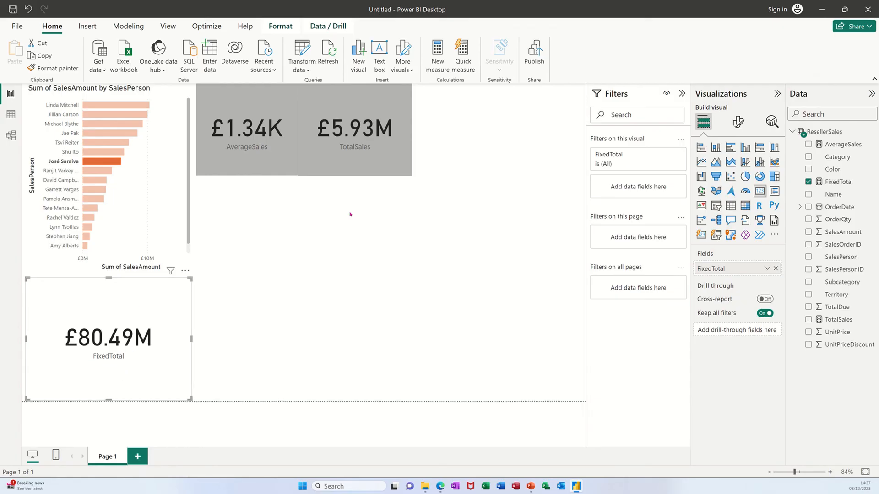
click(120, 124)
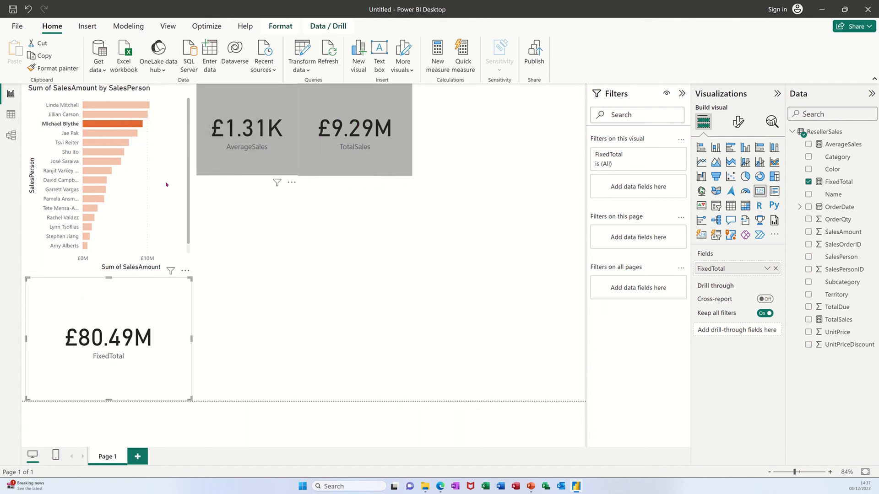
click(96, 190)
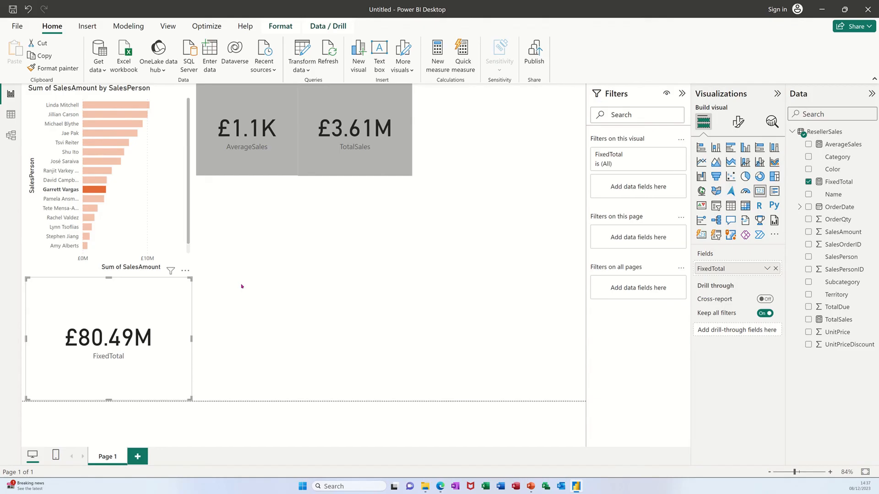
click(355, 138)
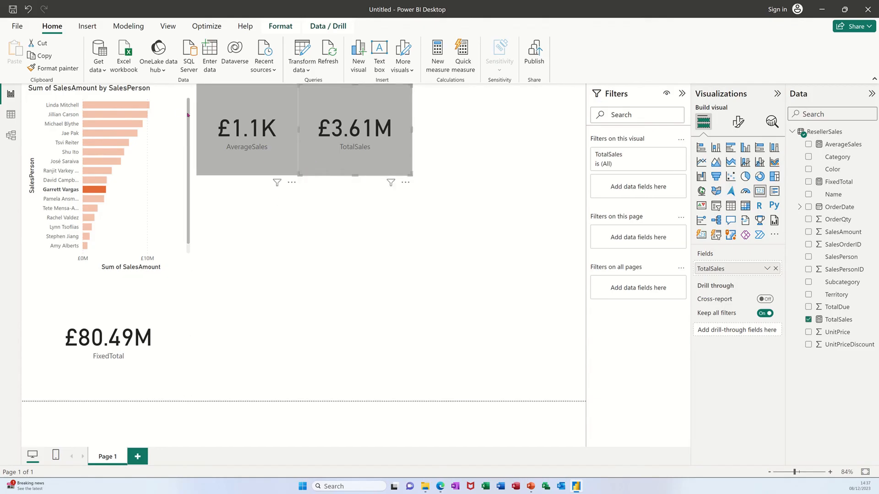
click(65, 68)
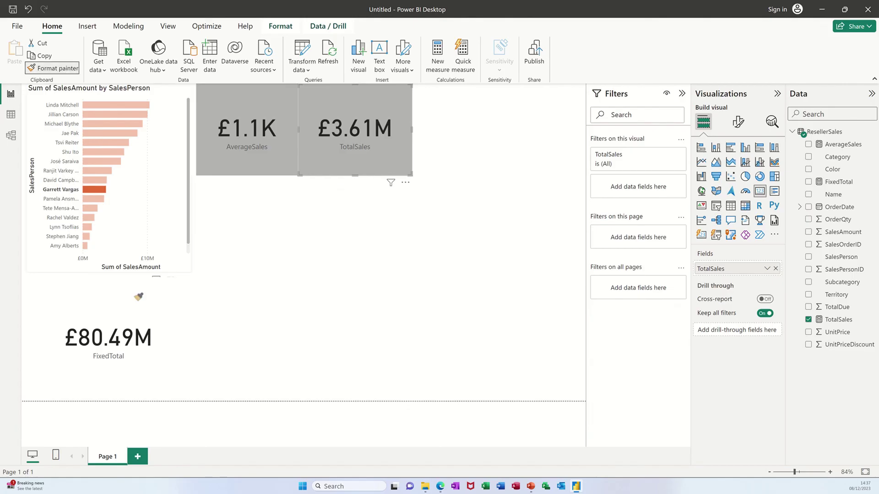
click(187, 342)
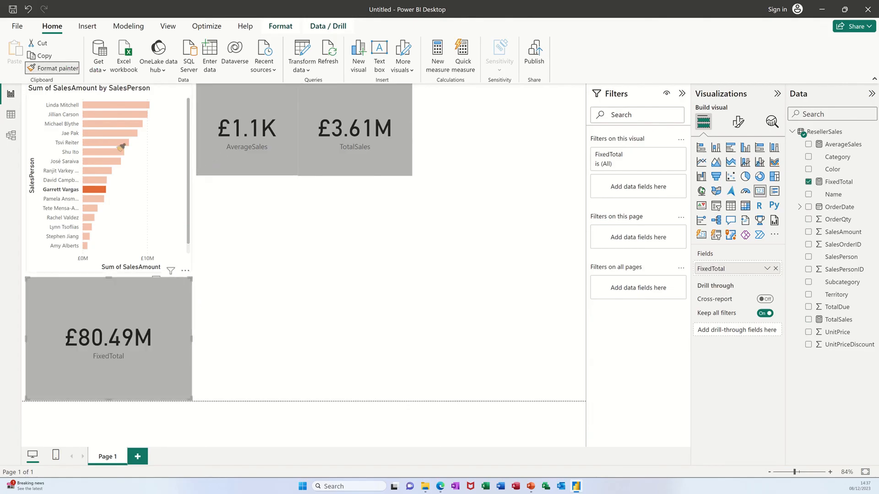
click(163, 208)
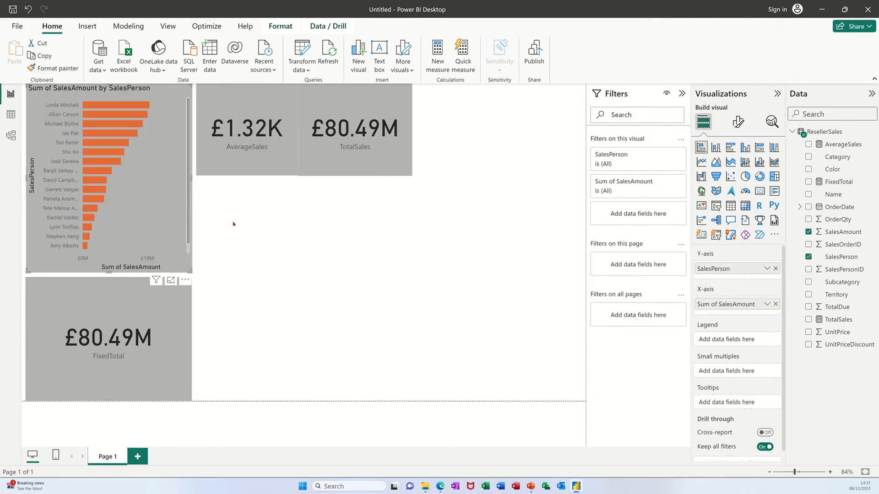
click(247, 225)
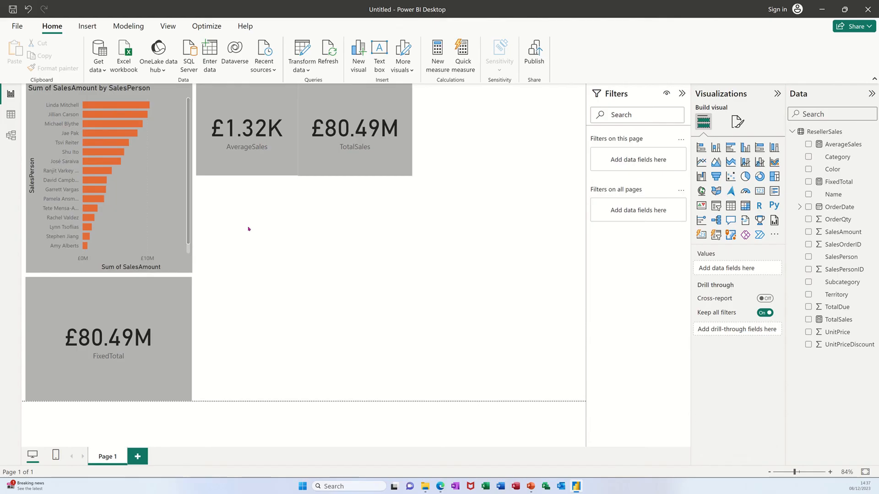